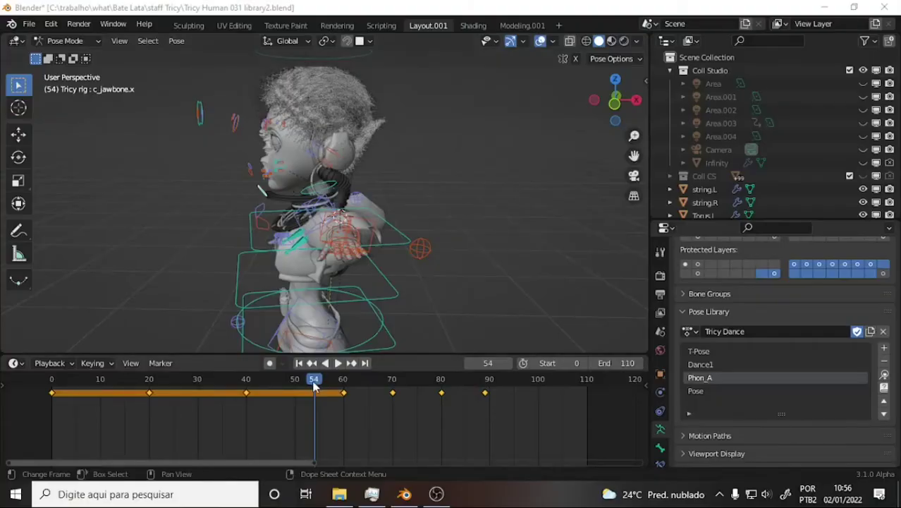
# Play the dance animation backwards and forwards, stopping at frames 64 and 16.
pyautogui.hotkey('shift', 'ctrl', 'space')
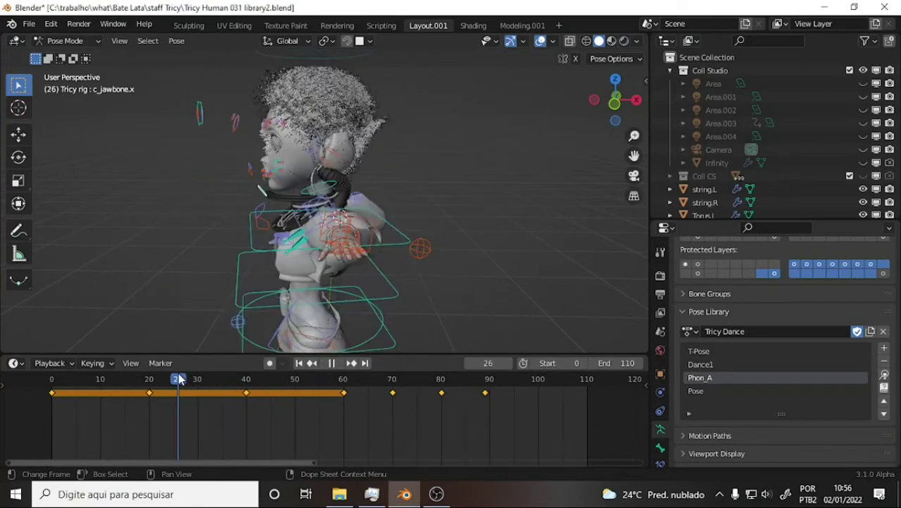
pyautogui.moveTo(195, 379); pyautogui.dragTo(207, 379)
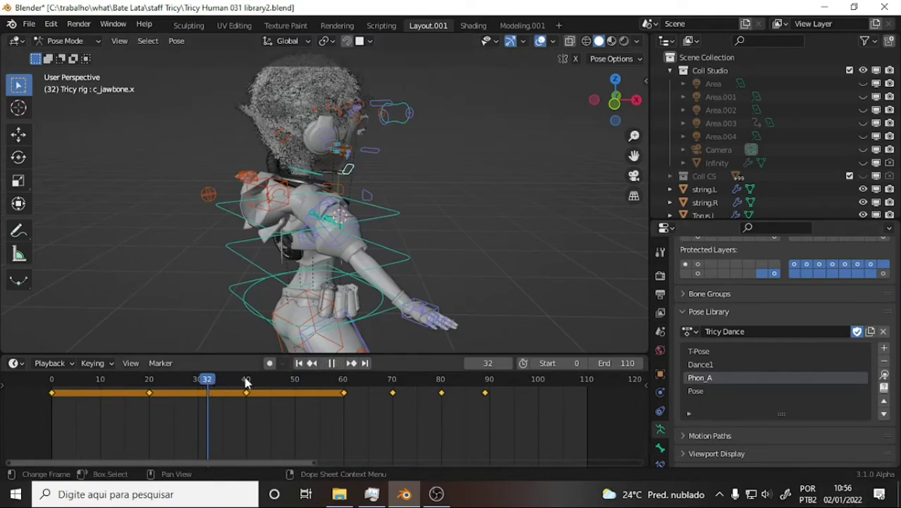
pyautogui.press('space')
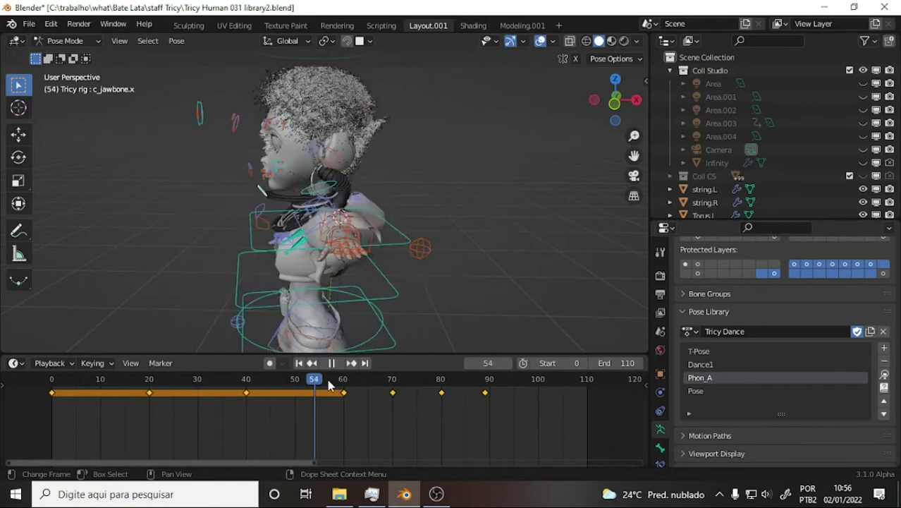
pyautogui.press('space')
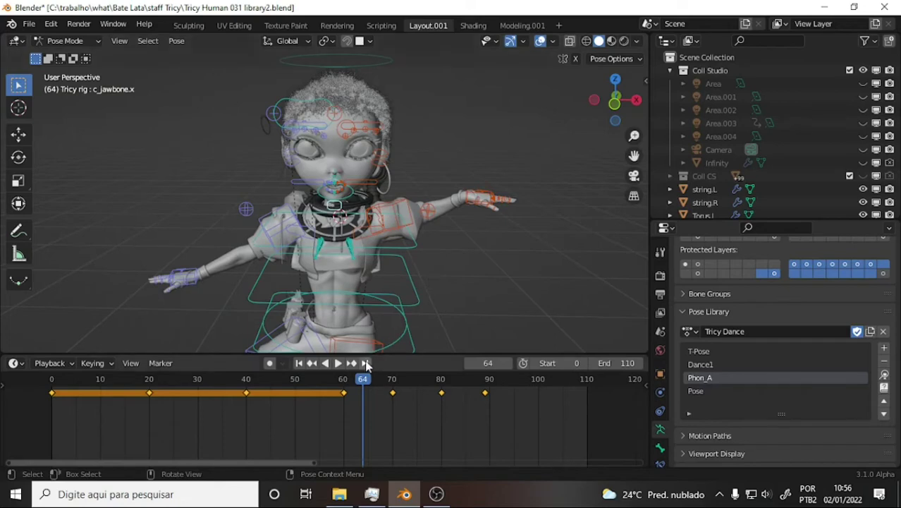
pyautogui.press('space')
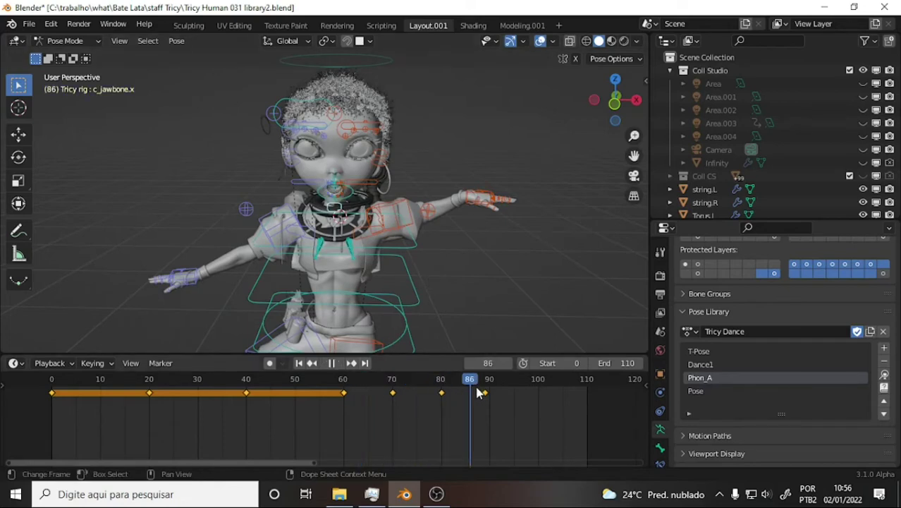
pyautogui.hotkey('ctrl', 'shift', 'space')
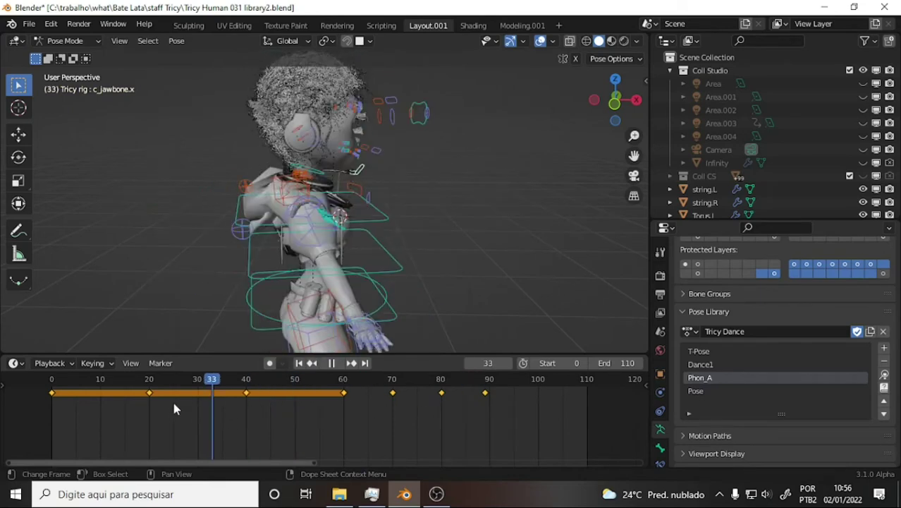
pyautogui.press('space')
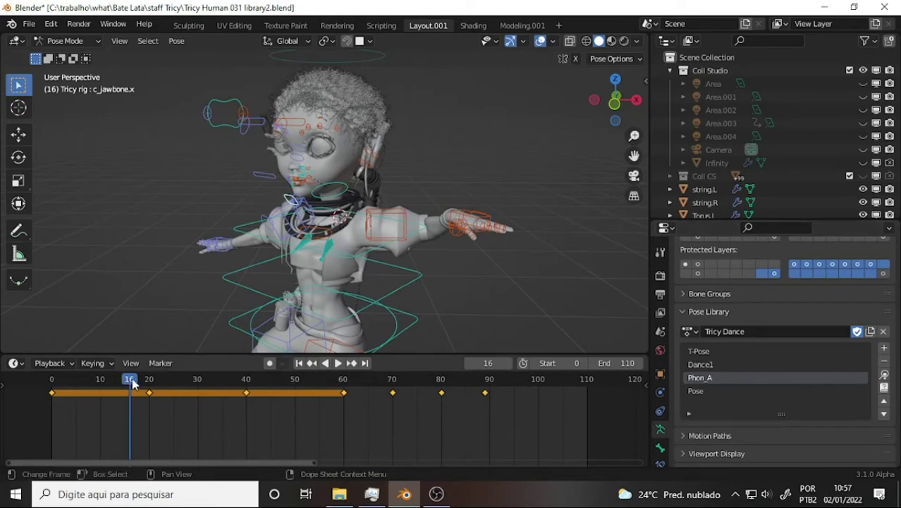
# Jump to earlier frames and replay the dance, stopping at frames 53 and 67.
pyautogui.click(95, 381)
pyautogui.press('space')
pyautogui.click(71, 378)
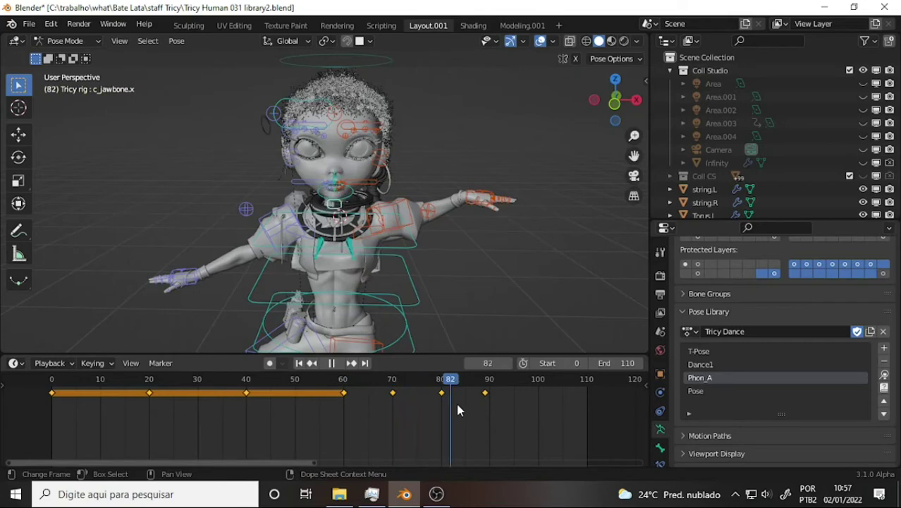
pyautogui.moveTo(434, 415); pyautogui.dragTo(309, 414)
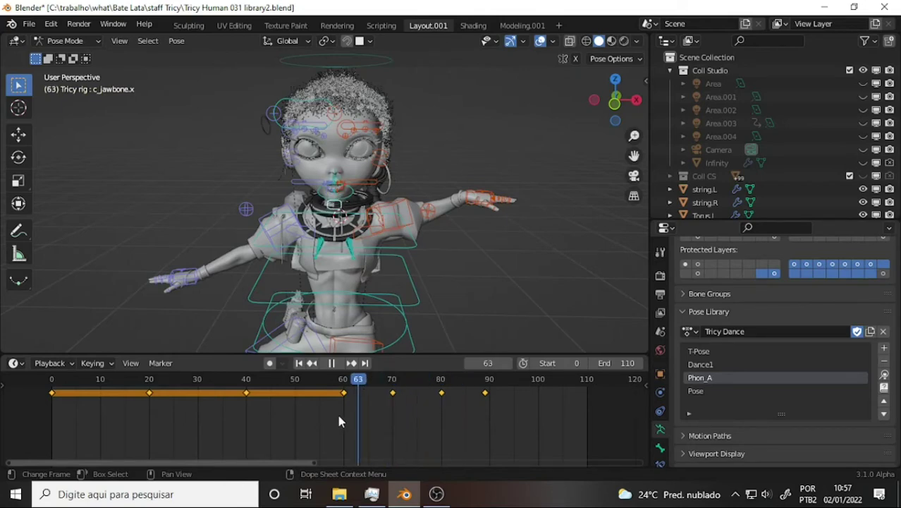
pyautogui.press('space')
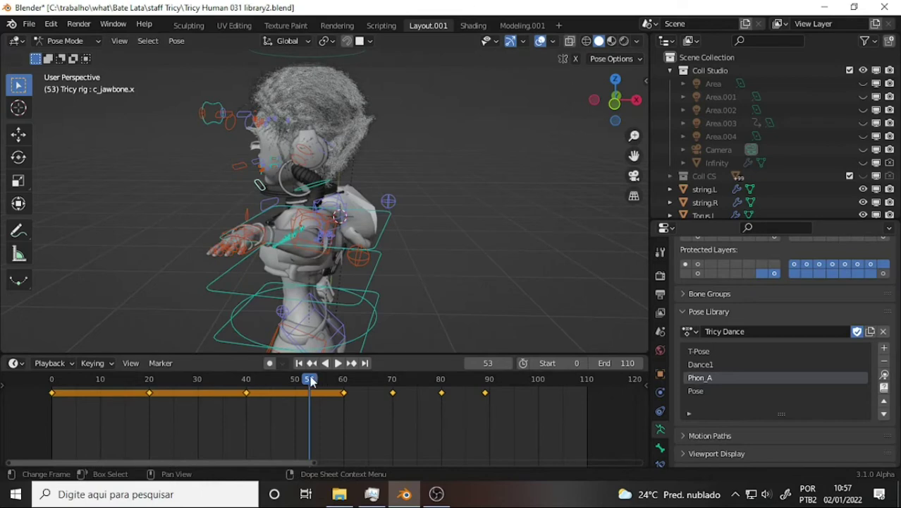
pyautogui.click(237, 382)
pyautogui.press('space')
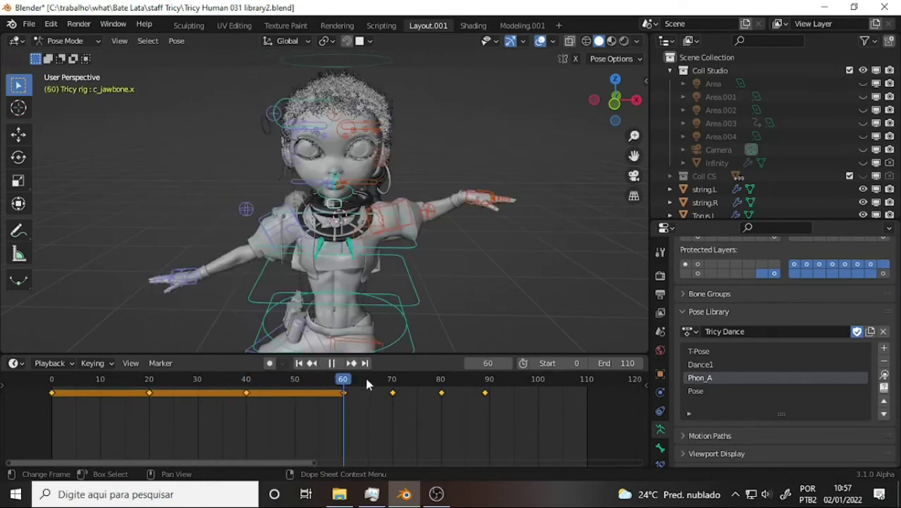
pyautogui.press('space')
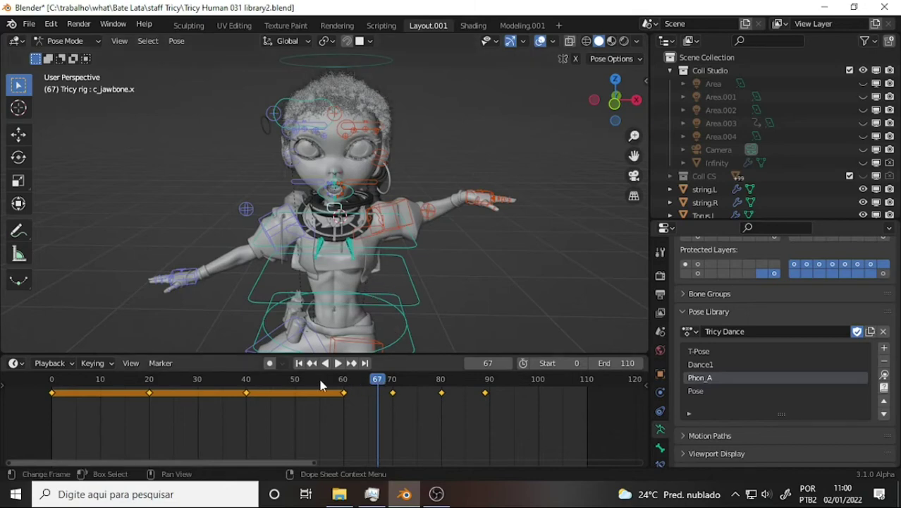
# Scrub through frames 34, 61 and 10, orbiting around the character, stopping near frame 19.
pyautogui.moveTo(231, 379); pyautogui.dragTo(201, 379)
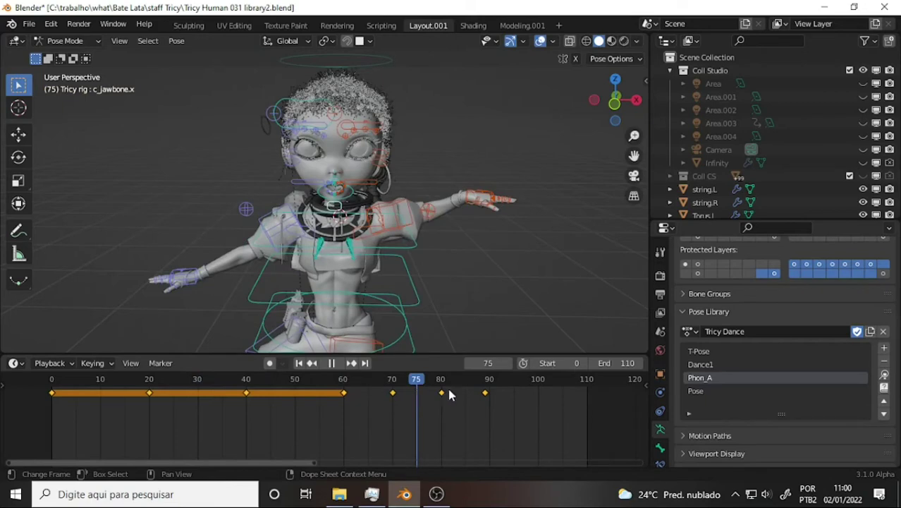
pyautogui.moveTo(375, 384)
pyautogui.mouseDown()
pyautogui.moveTo(348, 384)
pyautogui.moveTo(397, 389)
pyautogui.mouseUp()
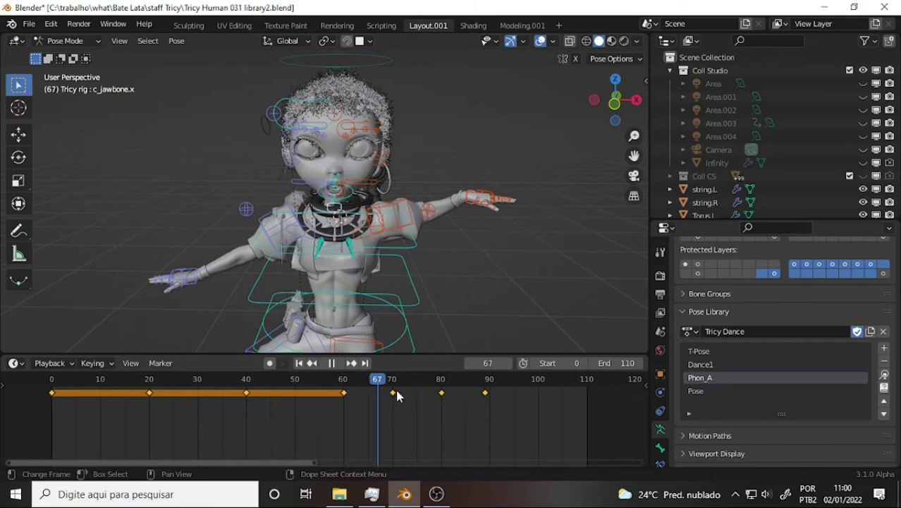
pyautogui.press('space')
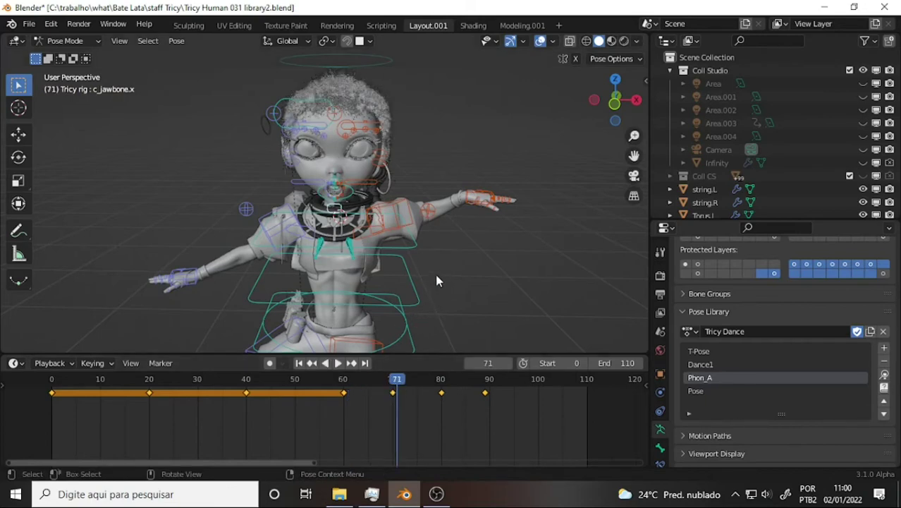
pyautogui.moveTo(533, 284)
pyautogui.mouseDown(button='middle')
pyautogui.moveTo(494, 276)
pyautogui.moveTo(516, 271)
pyautogui.mouseUp(button='middle')
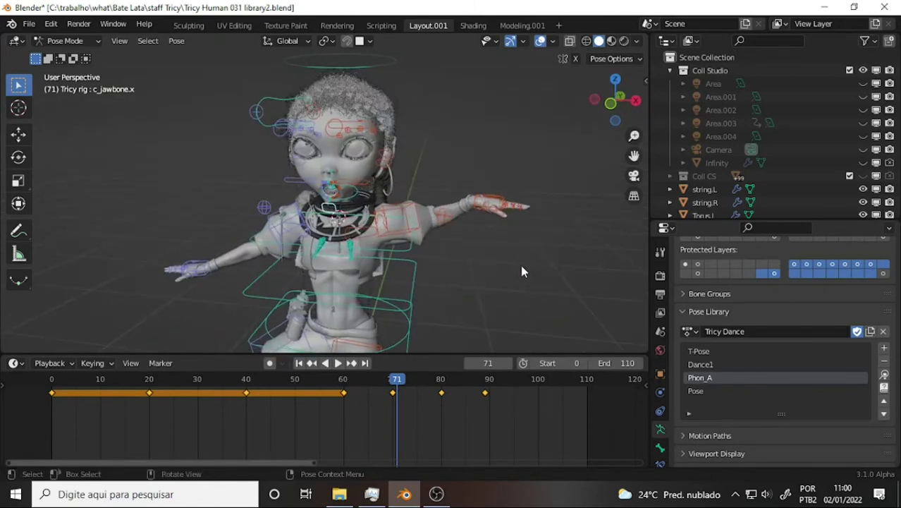
pyautogui.click(29, 24)
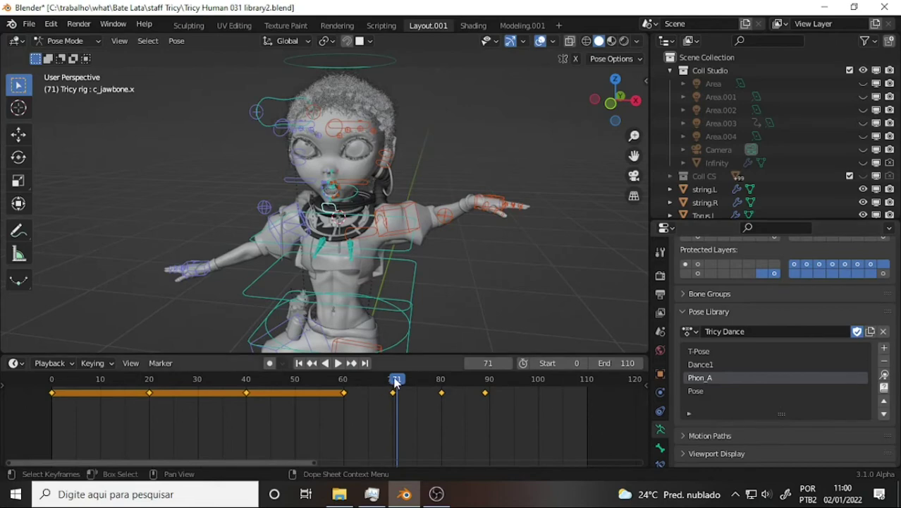
pyautogui.moveTo(259, 388); pyautogui.dragTo(128, 392)
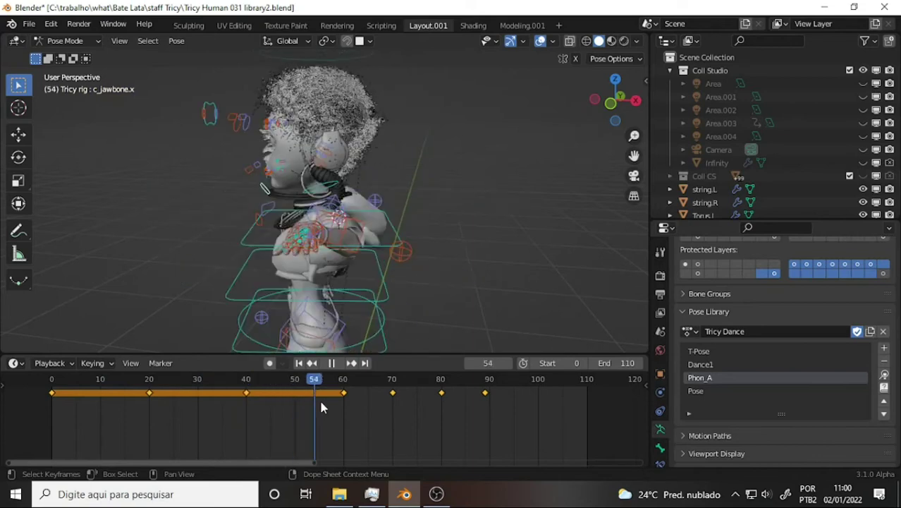
pyautogui.click(99, 407)
pyautogui.click(100, 412)
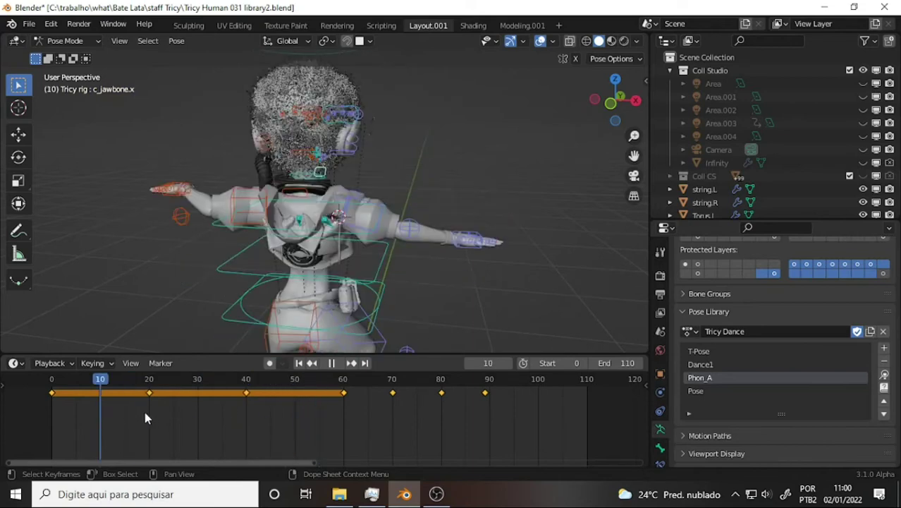
pyautogui.press('space')
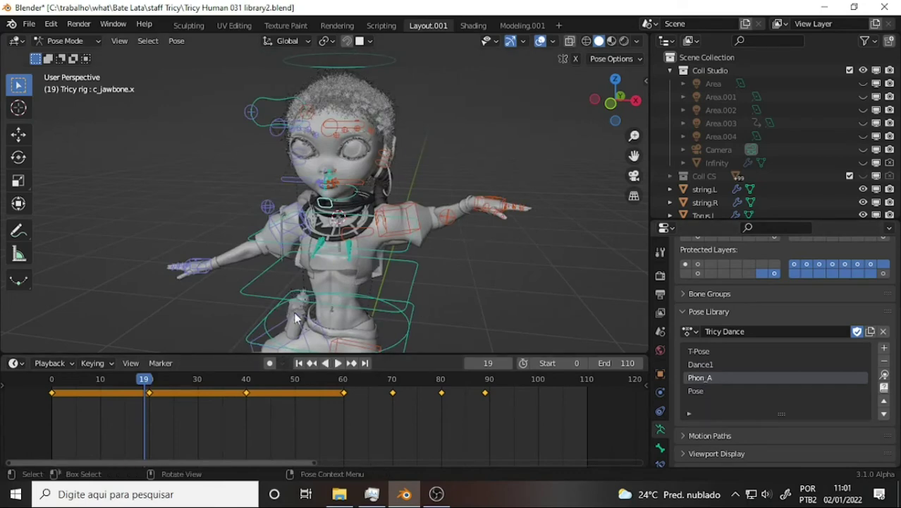
# Return the animation to frame 0 and select Pose in the pose library.
pyautogui.press('space')
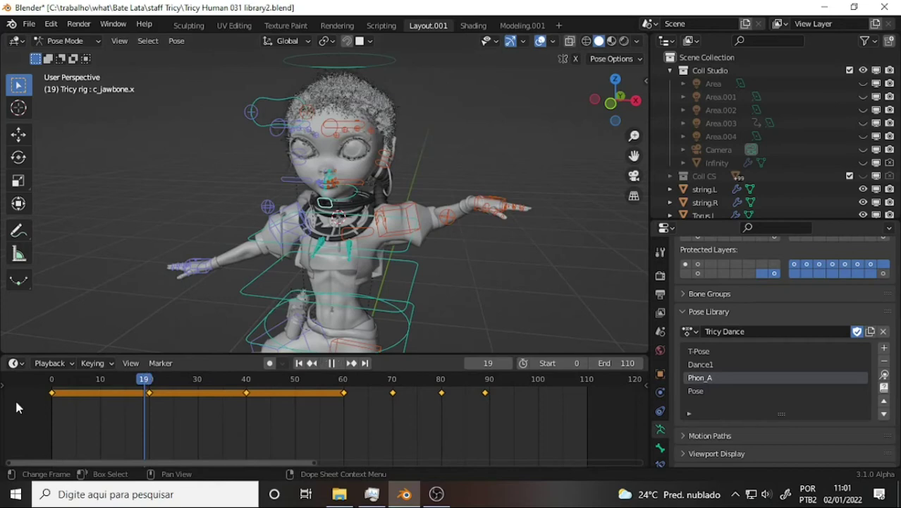
pyautogui.press('Escape')
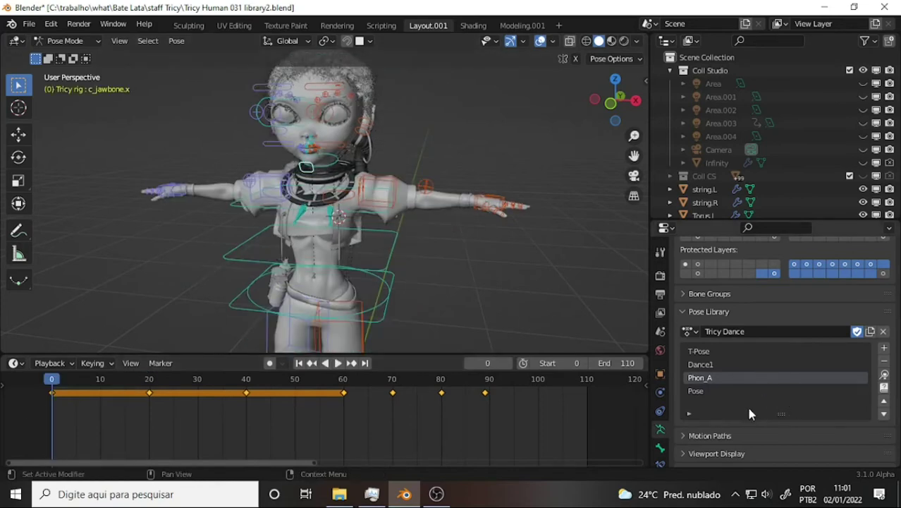
pyautogui.click(698, 395)
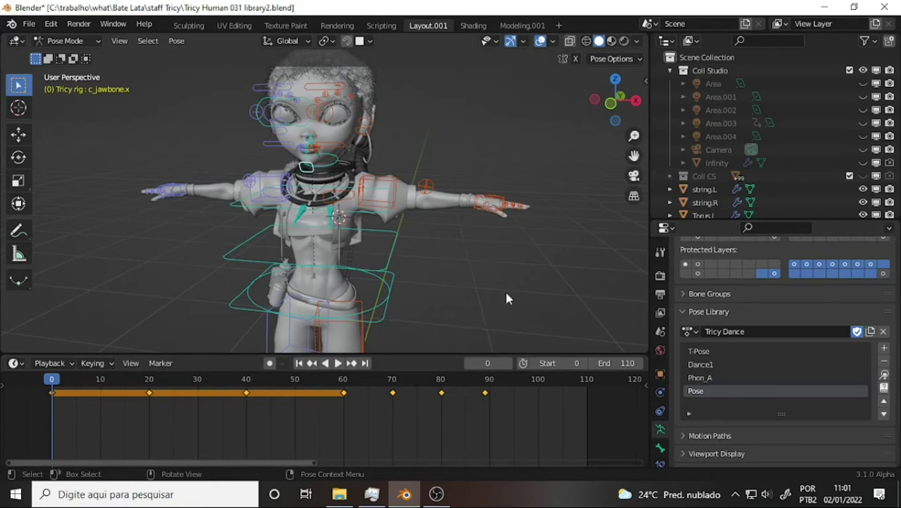
# Start a new General scene from the File menu, discarding the character file's changes.
pyautogui.click(29, 27)
pyautogui.click(178, 39)
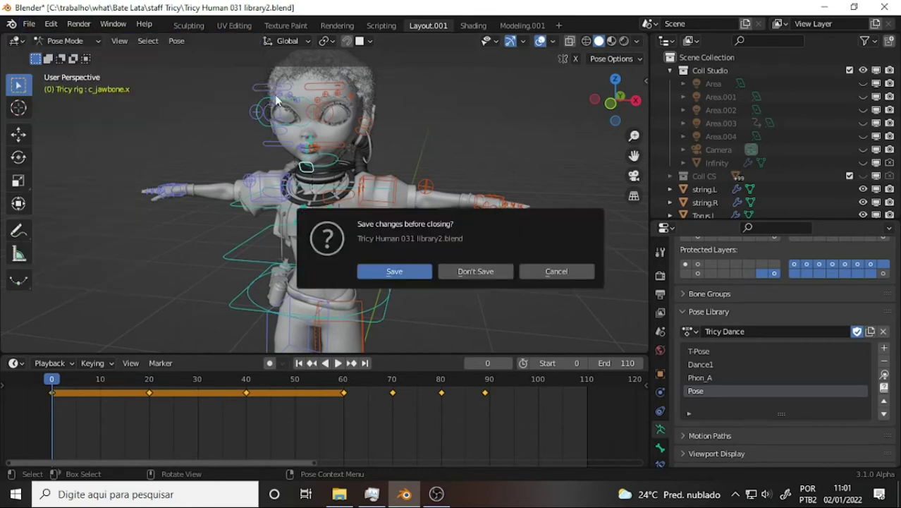
pyautogui.click(486, 274)
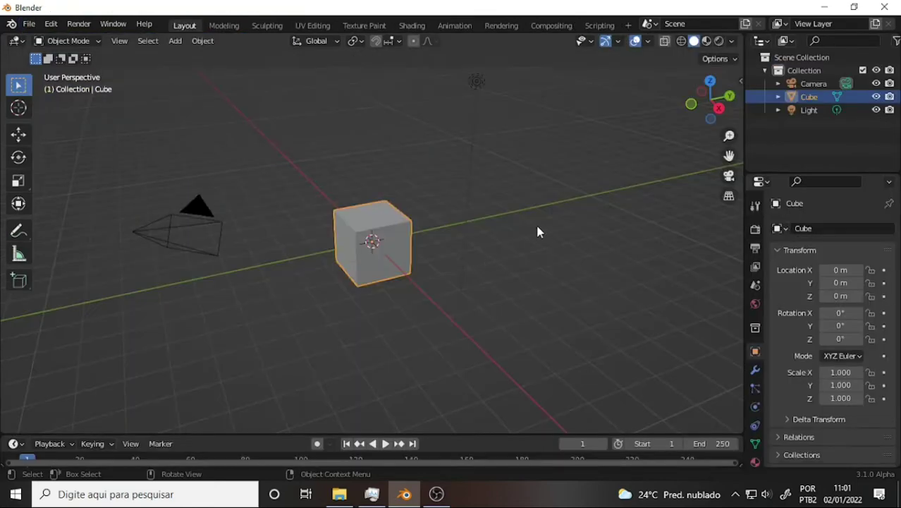
# Zoom and orbit around the default cube, then widen the outliner and properties area.
pyautogui.scroll(3, 535, 231)
pyautogui.scroll(2, 535, 230)
pyautogui.scroll(1, 536, 231)
pyautogui.scroll(-3, 535, 229)
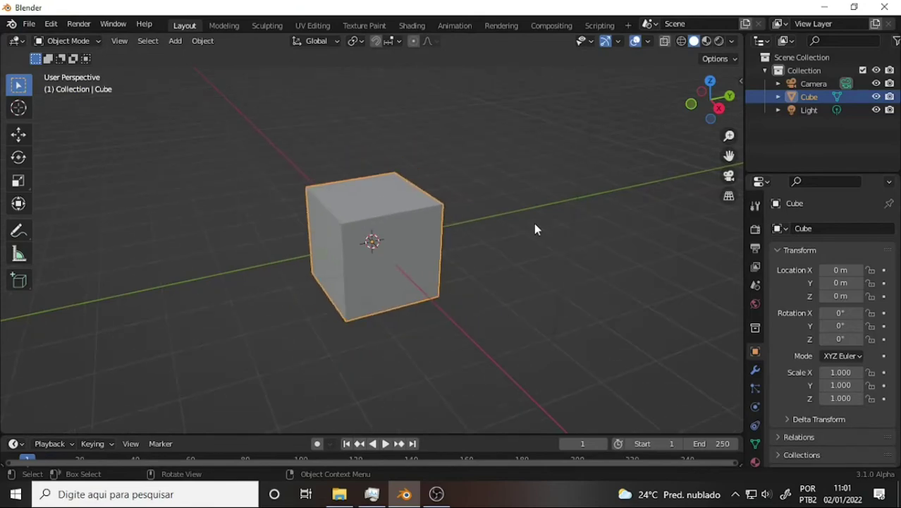
pyautogui.scroll(2, 535, 227)
pyautogui.moveTo(533, 223)
pyautogui.mouseDown(button='middle')
pyautogui.moveTo(647, 223)
pyautogui.moveTo(582, 222)
pyautogui.mouseUp(button='middle')
pyautogui.scroll(-1, 583, 223)
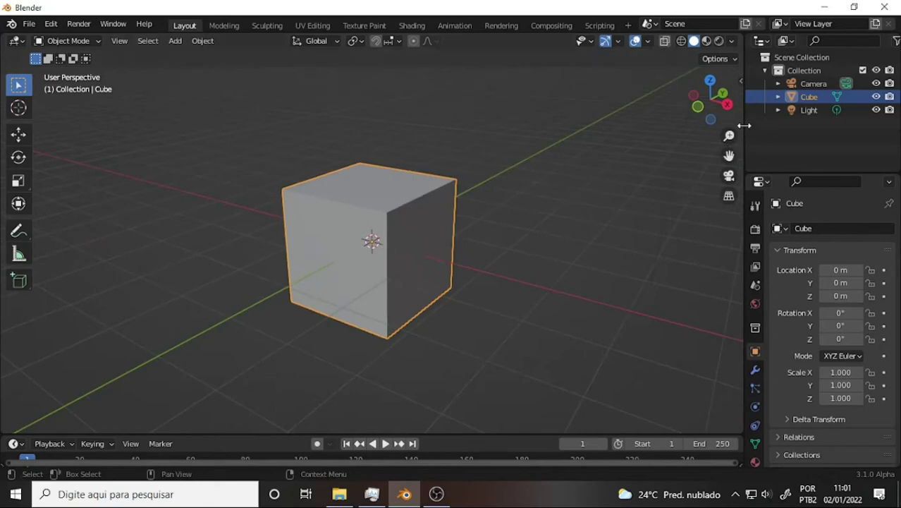
pyautogui.moveTo(744, 126); pyautogui.dragTo(687, 132)
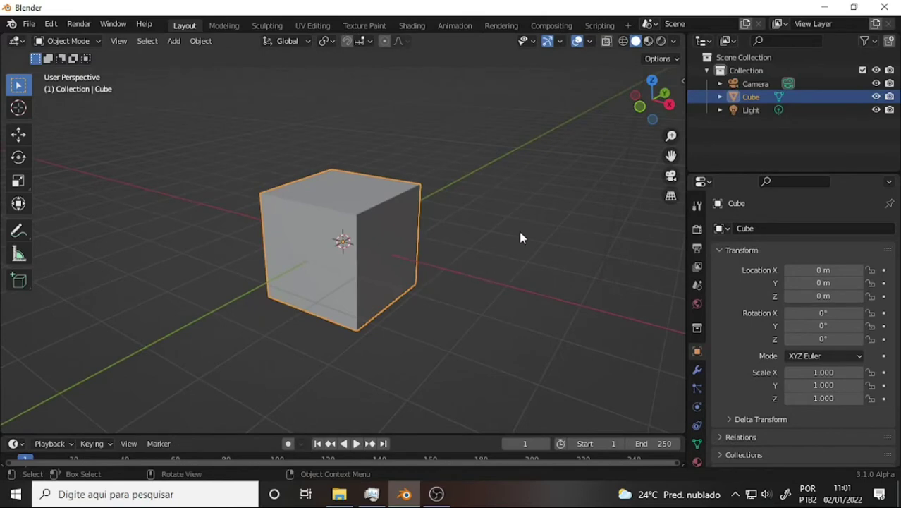
# Move the Cube into a new collection named Collection 2.
pyautogui.press('m')
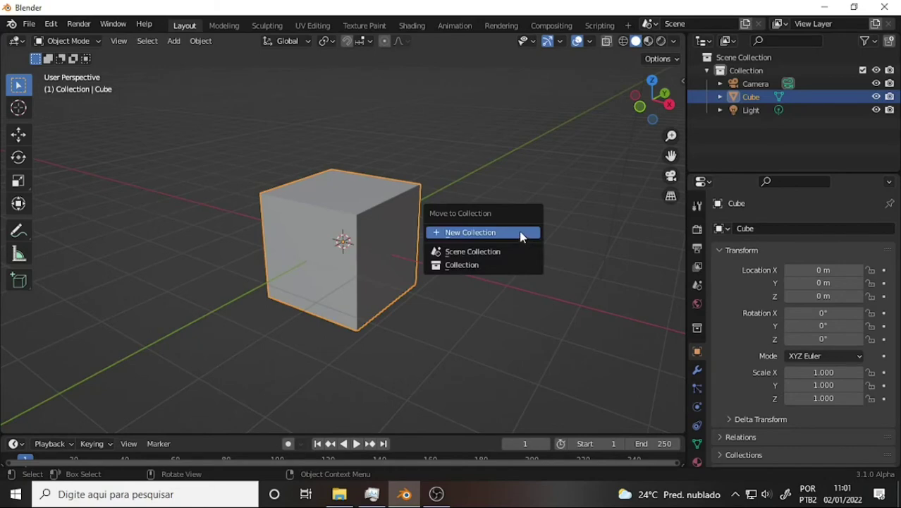
pyautogui.click(520, 232)
pyautogui.click(489, 272)
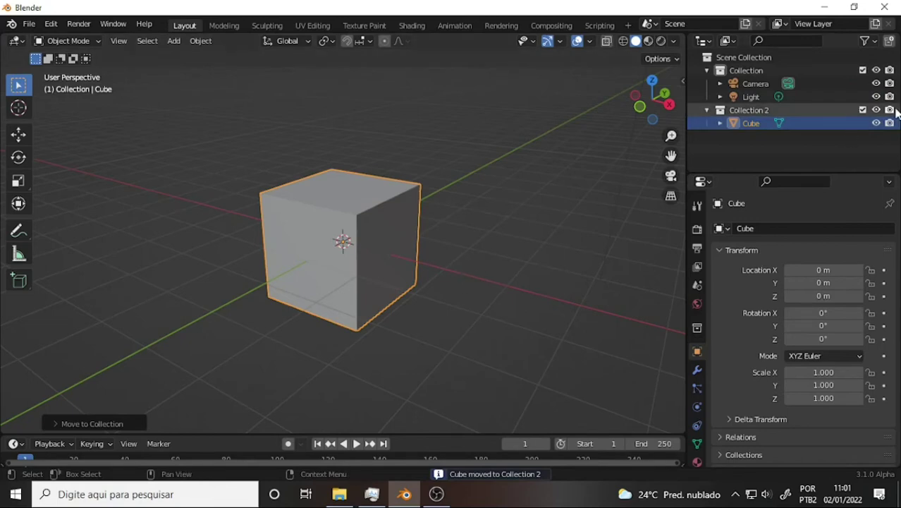
# Enable the outliner's viewport-disable column and hide Collection 2 with its cube.
pyautogui.click(866, 41)
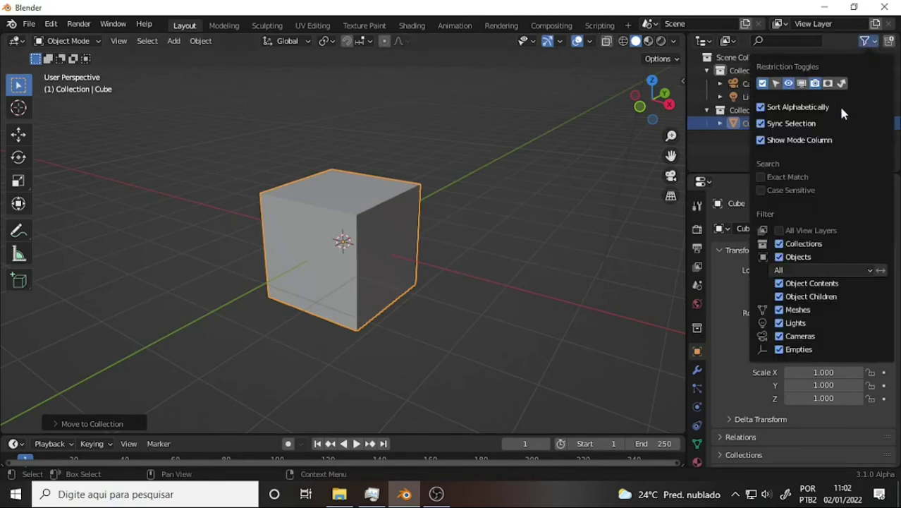
pyautogui.click(801, 84)
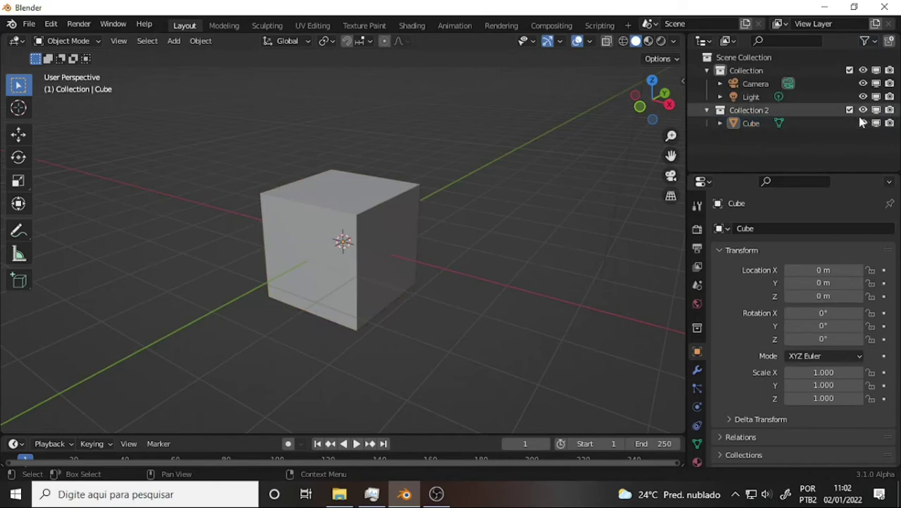
pyautogui.click(863, 110)
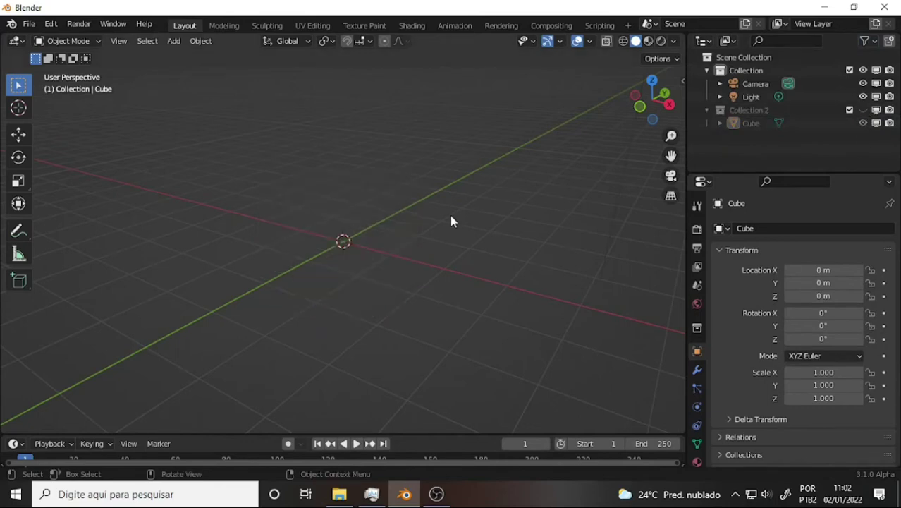
pyautogui.hotkey('shift', 'a')
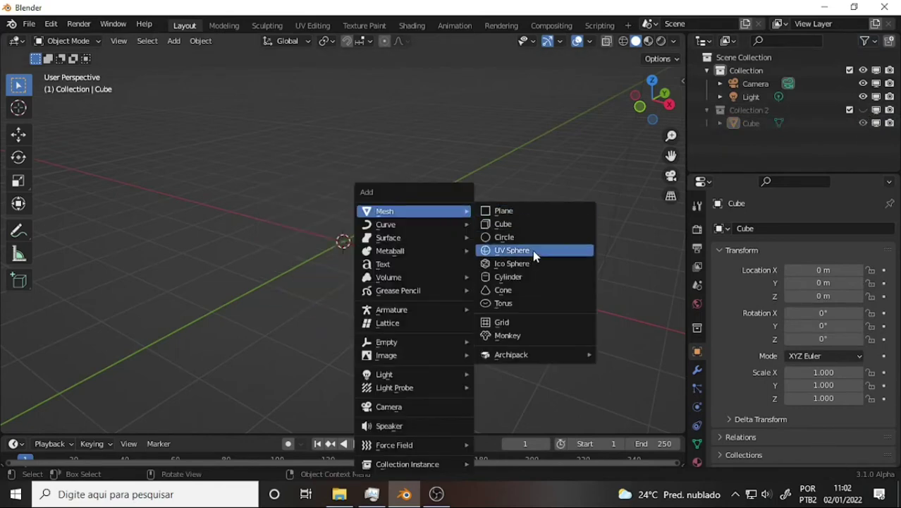
# Add a UV sphere, move it into new Collection 3, and hide that collection.
pyautogui.click(532, 249)
pyautogui.press('m')
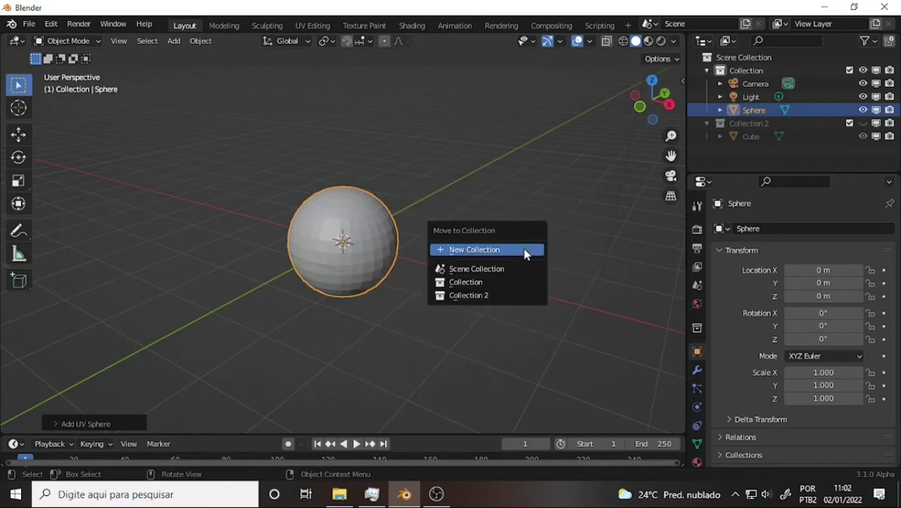
pyautogui.click(523, 250)
pyautogui.click(497, 289)
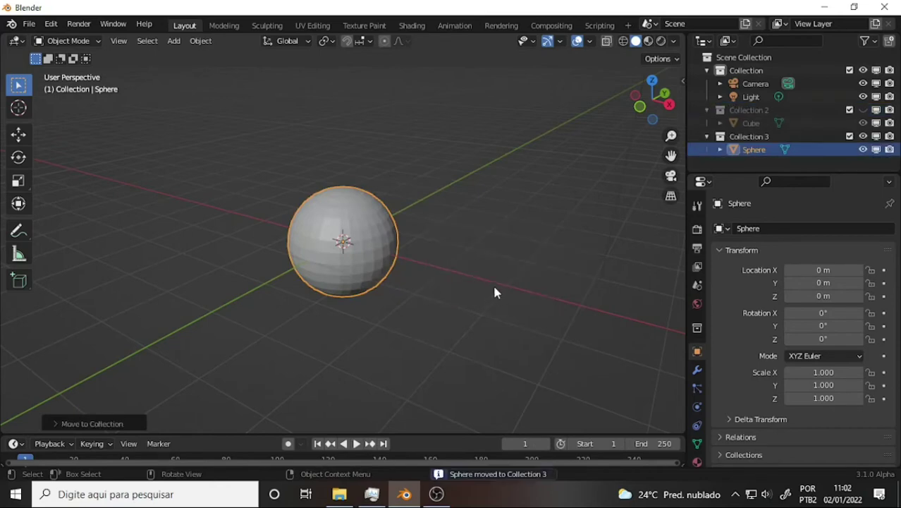
pyautogui.click(863, 136)
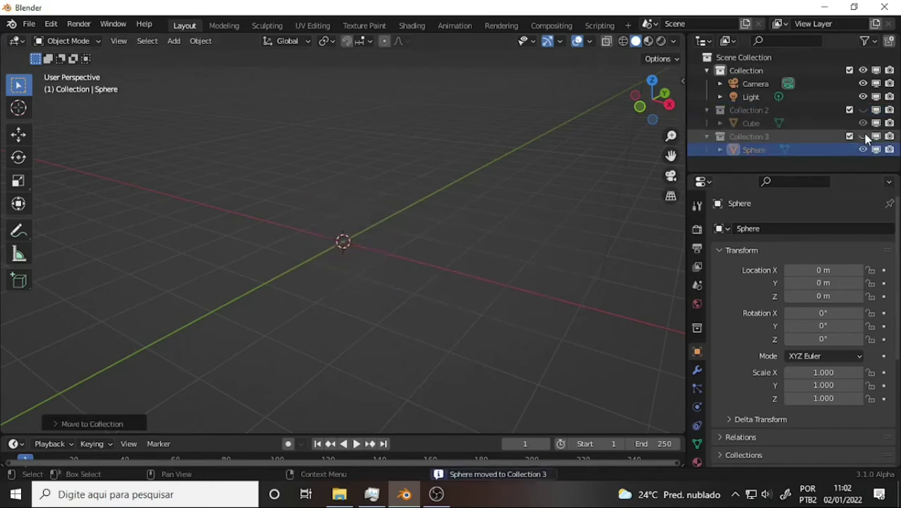
# Add a cone into new Collection 4, then make Collections 2 and 3 visible again.
pyautogui.hotkey('shift', 'a')
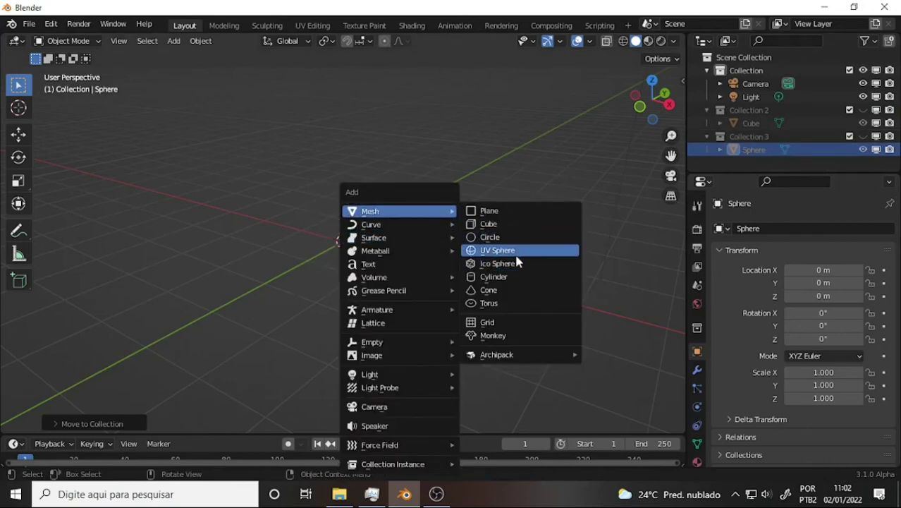
pyautogui.click(509, 295)
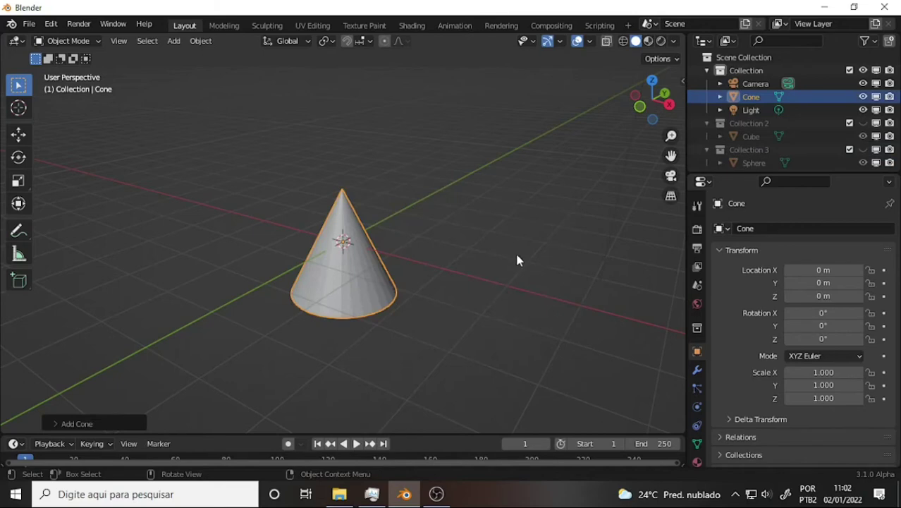
pyautogui.press('m')
pyautogui.click(518, 254)
pyautogui.click(494, 297)
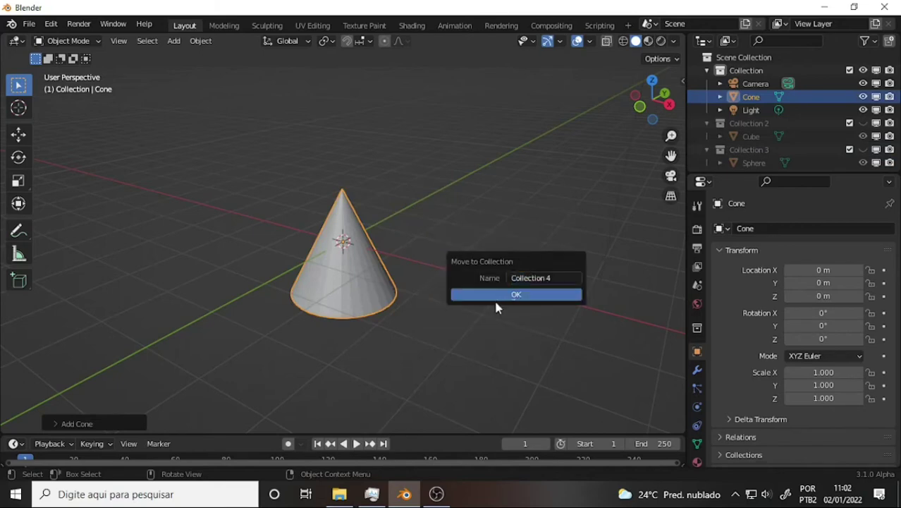
pyautogui.click(494, 298)
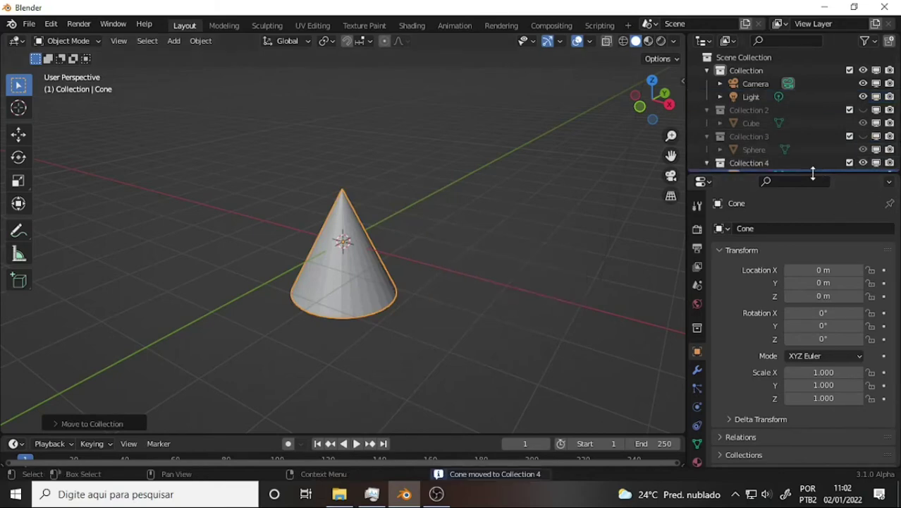
pyautogui.moveTo(812, 171); pyautogui.dragTo(815, 270)
pyautogui.moveTo(862, 109); pyautogui.dragTo(861, 164)
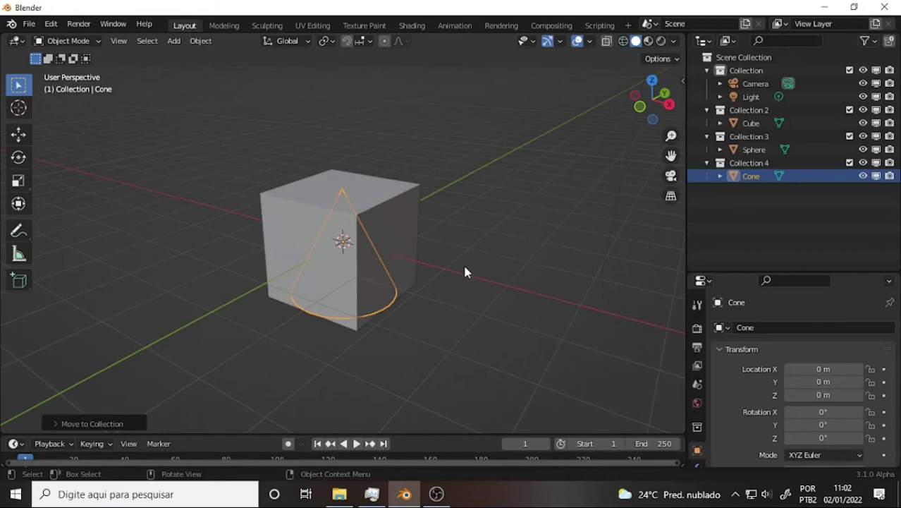
# Isolate Collections 1 through 4 one at a time with number keys, cycling twice.
pyautogui.press('1')
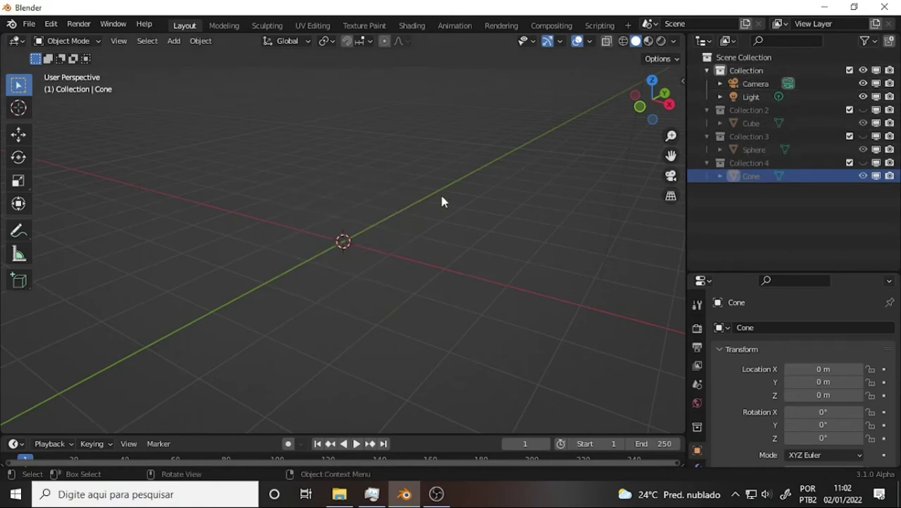
pyautogui.press('2')
pyautogui.press('3')
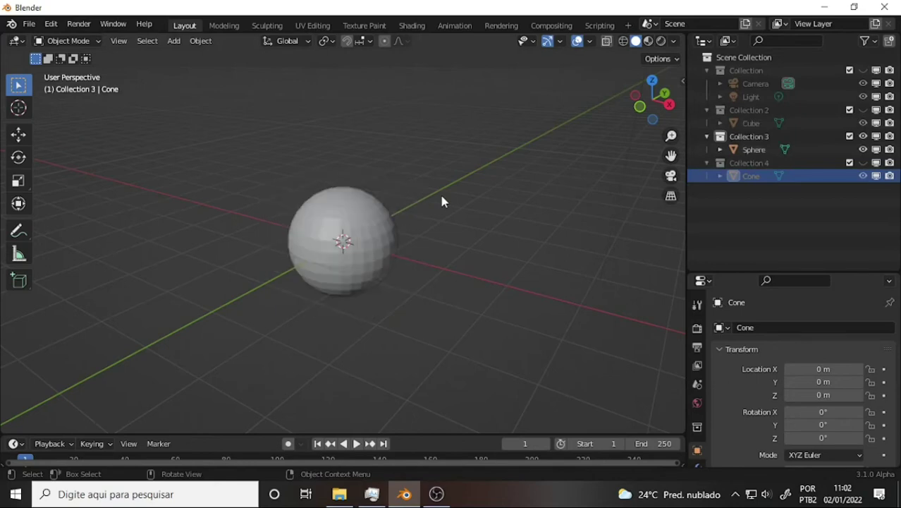
pyautogui.press('4')
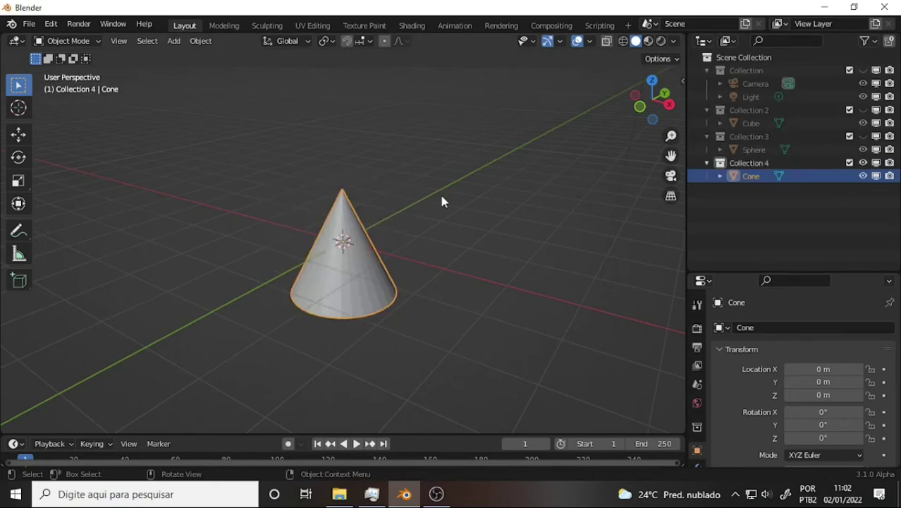
pyautogui.press('1')
pyautogui.press('2')
pyautogui.press('3')
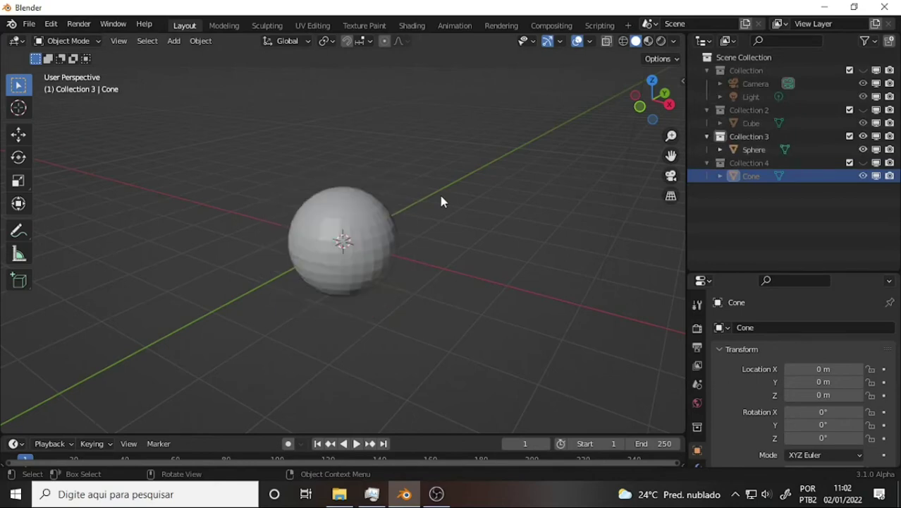
pyautogui.press('4')
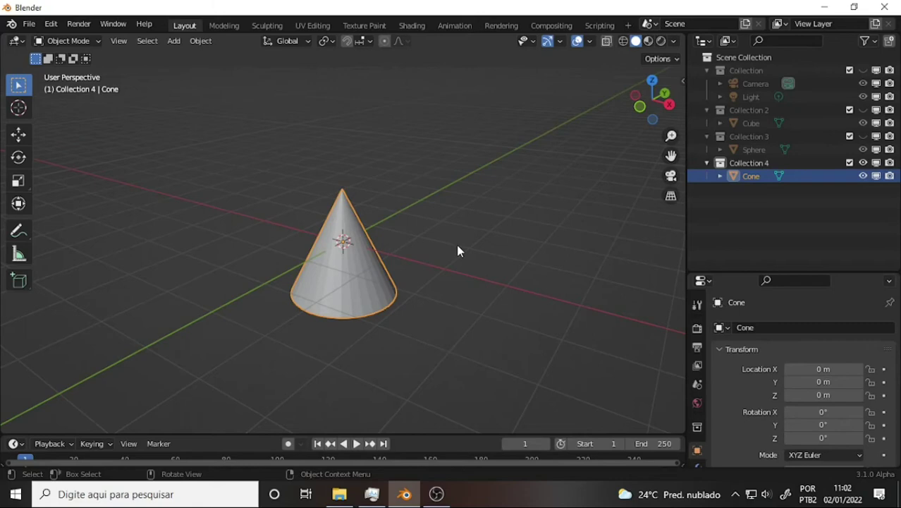
# Cycle once more through Collections 1–4, ending with only Collection 4's cone visible.
pyautogui.scroll(4, 457, 251)
pyautogui.scroll(-3, 457, 251)
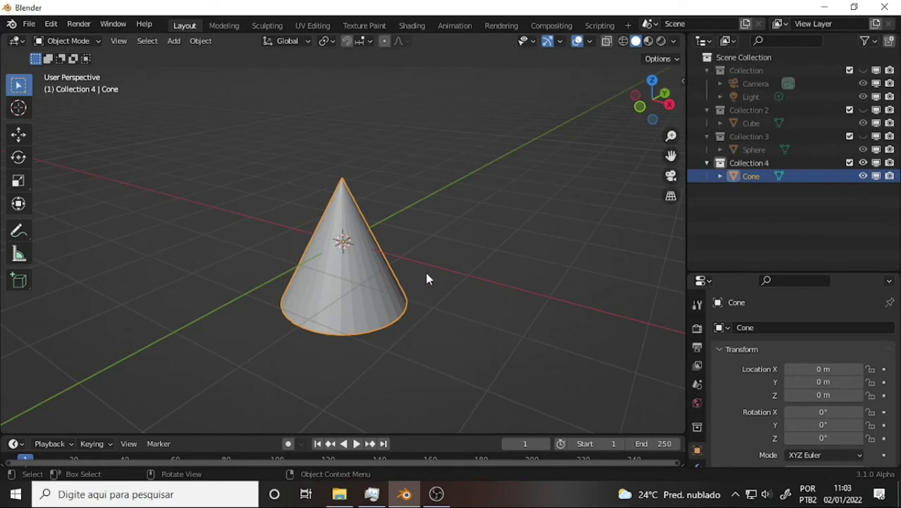
pyautogui.press('1')
pyautogui.press('2')
pyautogui.press('3')
pyautogui.press('4')
# Open the recent file Tricy Human 031 library2.blend without saving the current scene.
pyautogui.click(29, 24)
pyautogui.moveTo(61, 65)
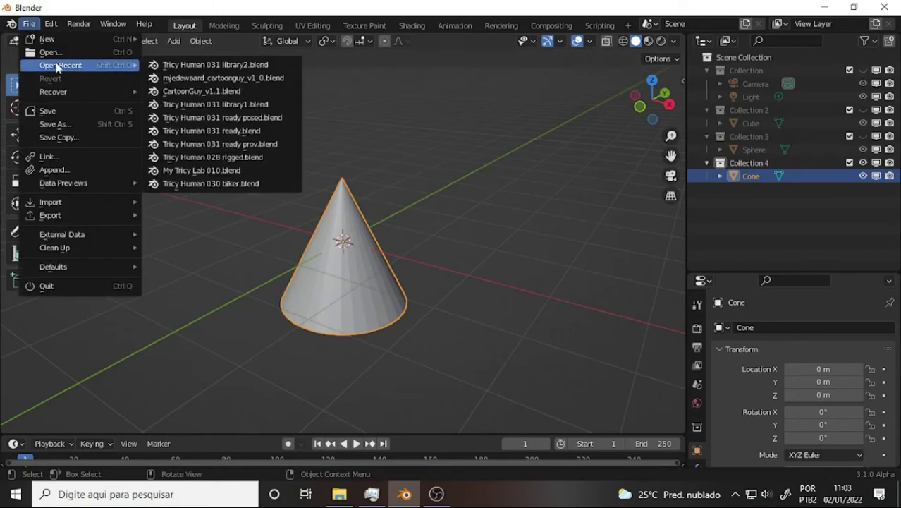
pyautogui.click(211, 64)
pyautogui.click(476, 272)
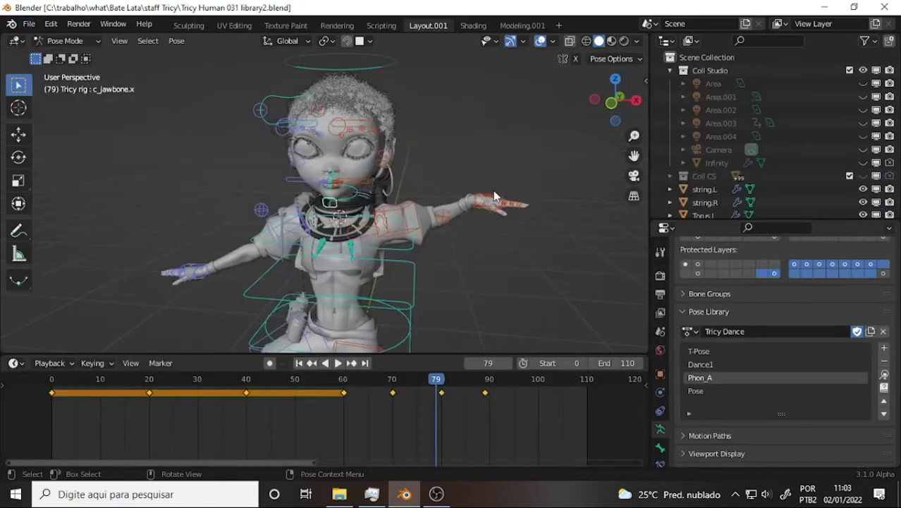
# Enlarge the outliner, collapse the Tricy rig and Coll Studio, and isolate Coll CS.
pyautogui.moveTo(492, 190); pyautogui.dragTo(458, 179, button='middle')
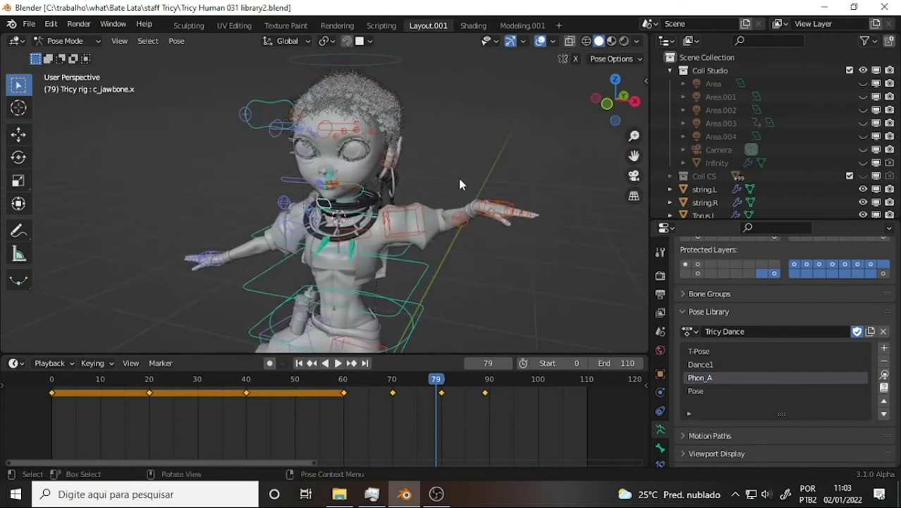
pyautogui.moveTo(731, 221); pyautogui.dragTo(733, 326)
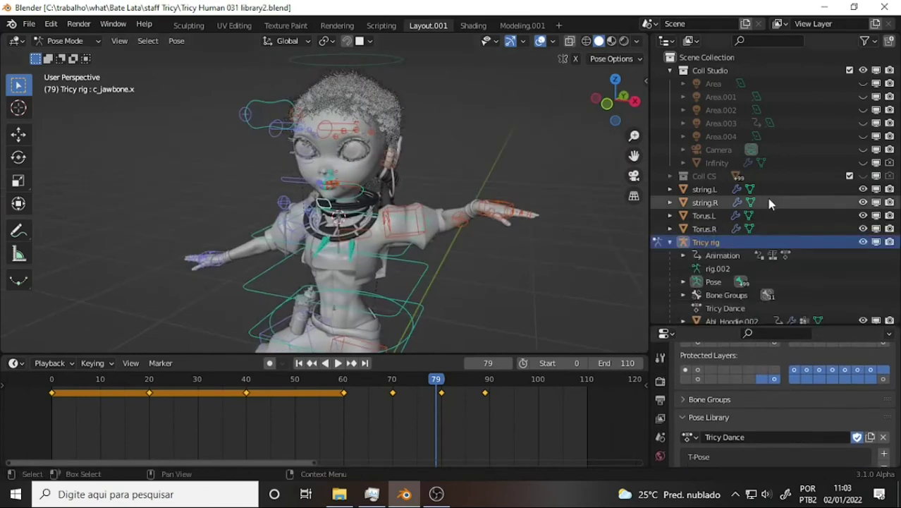
pyautogui.scroll(-4, 769, 203)
pyautogui.click(669, 138)
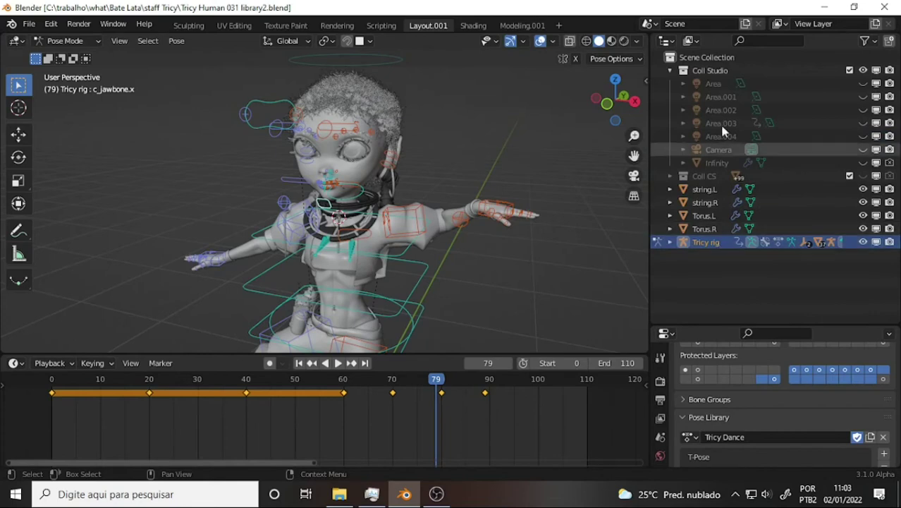
pyautogui.click(670, 71)
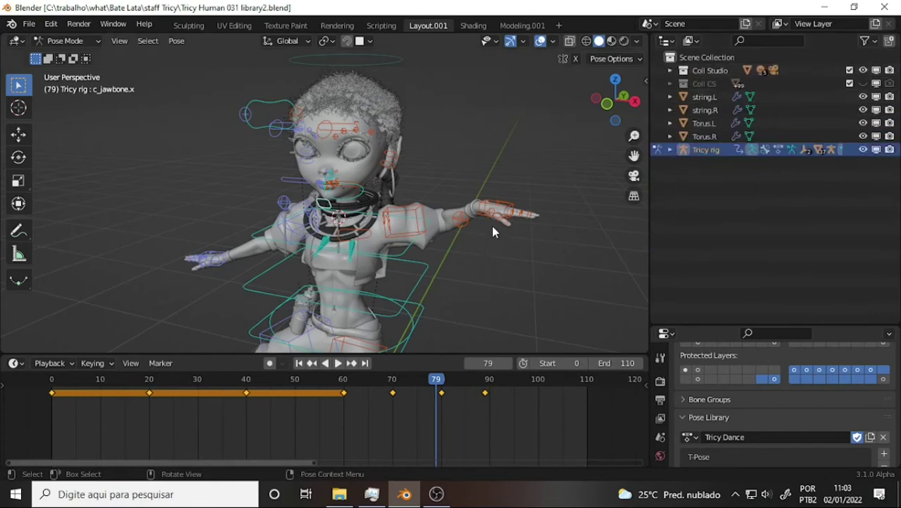
pyautogui.press('1')
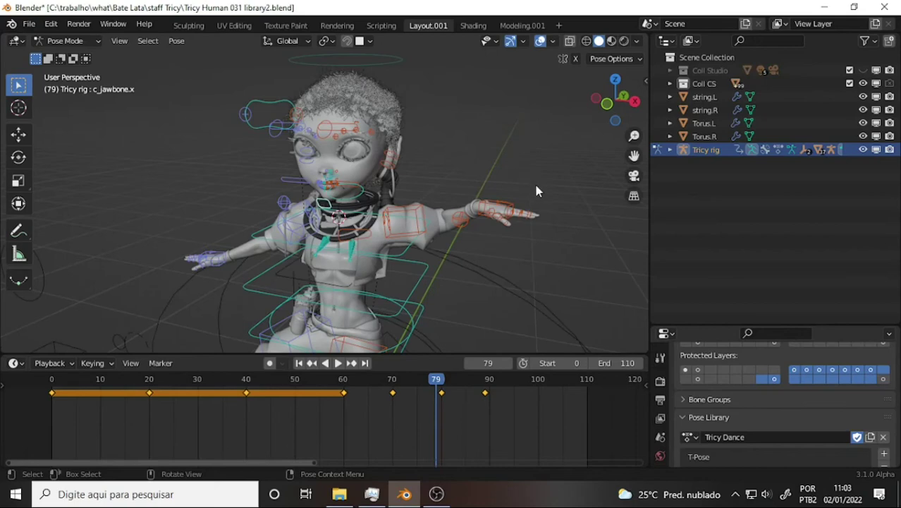
# Create Collection 3 from the Tricy rig's outliner menu and drag the rig into it.
pyautogui.rightClick(705, 151)
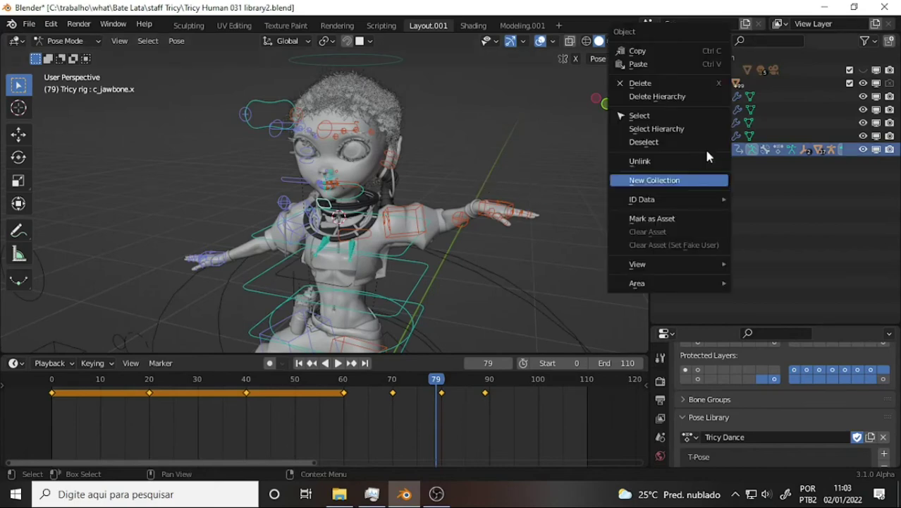
pyautogui.click(676, 182)
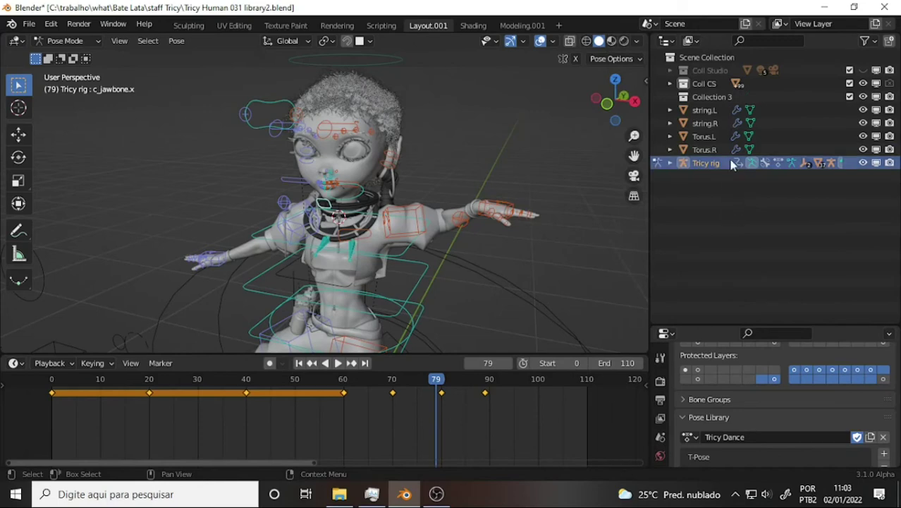
pyautogui.moveTo(704, 167); pyautogui.dragTo(718, 100)
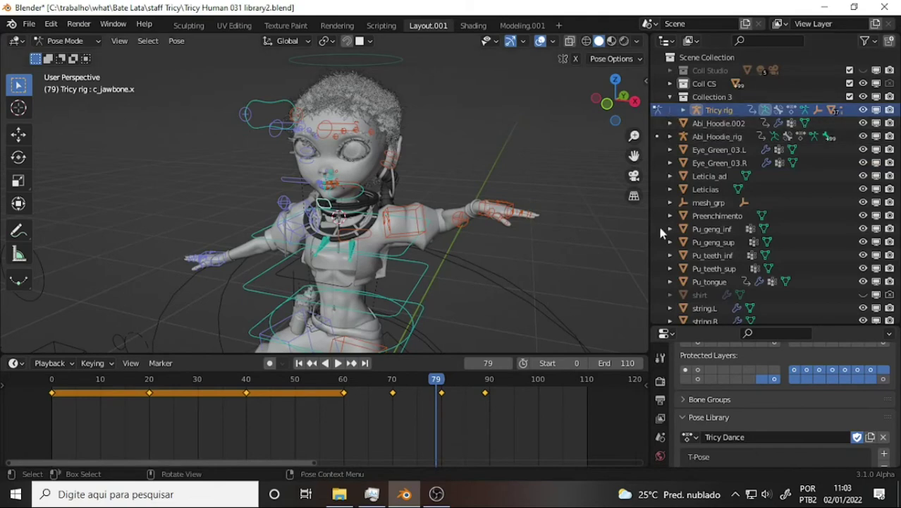
# Select the objects from Abi_Hoodie.002 down to Tricy Tube, cancelling an accidental mirror.
pyautogui.click(715, 124)
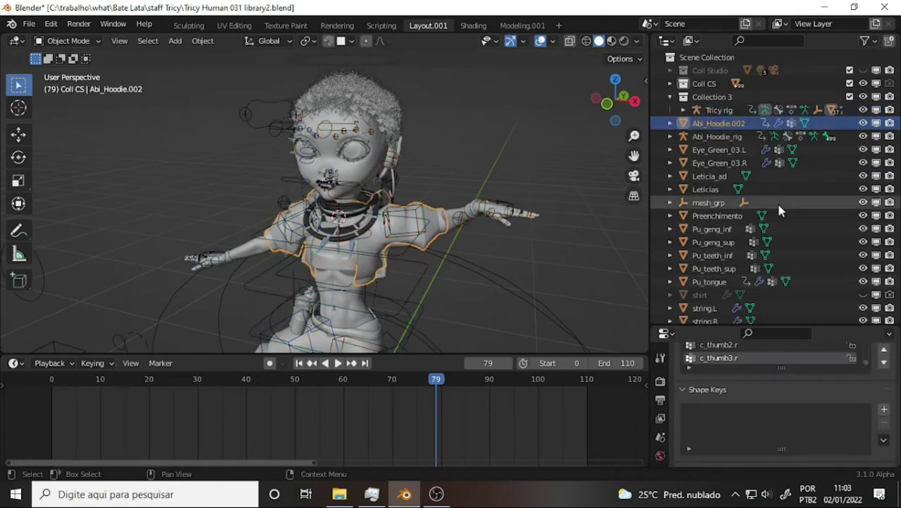
pyautogui.scroll(-3, 775, 201)
pyautogui.scroll(-3, 776, 202)
pyautogui.scroll(-3, 778, 206)
pyautogui.scroll(-2, 779, 206)
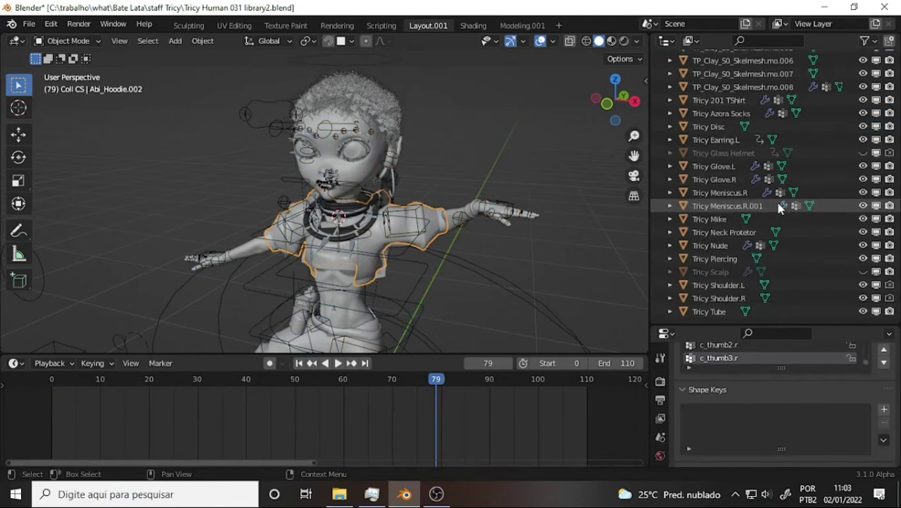
pyautogui.keyDown('shift'); pyautogui.click(710, 315); pyautogui.keyUp('shift')
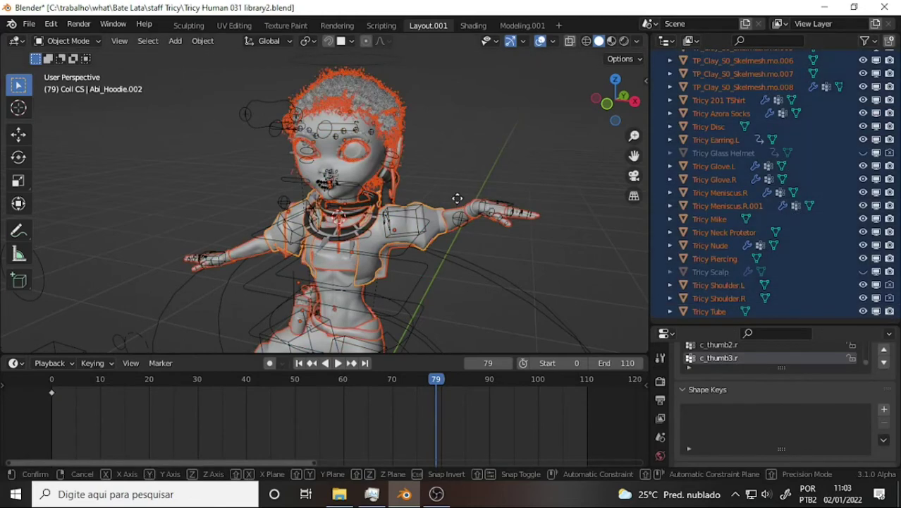
pyautogui.hotkey('ctrl', 'm')
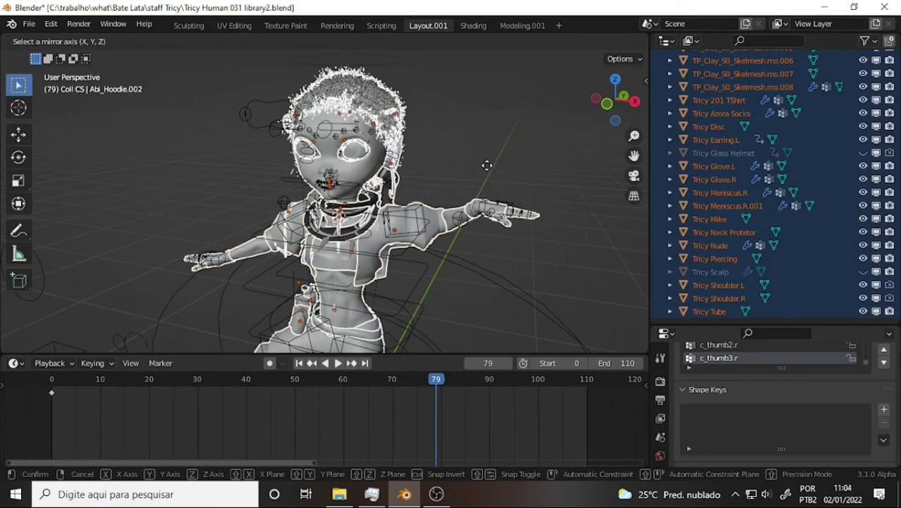
pyautogui.click(499, 183)
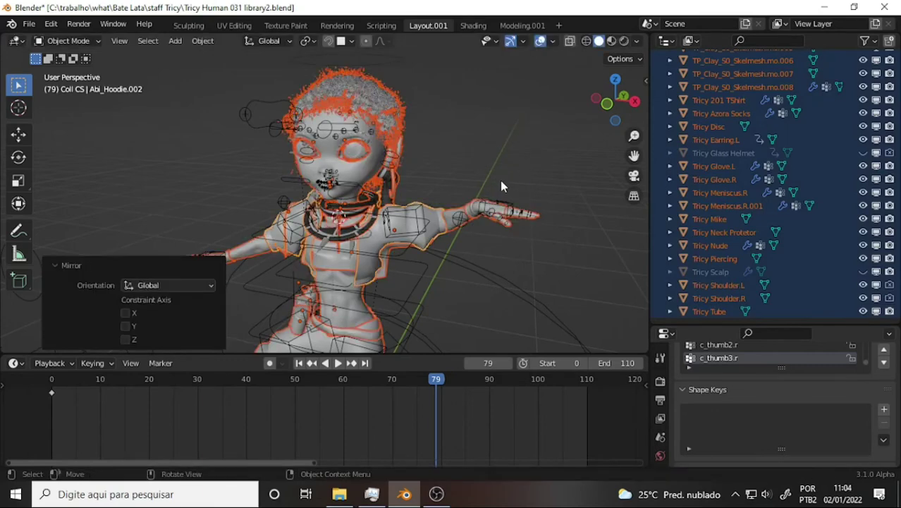
# Move the selection into new Collection 4, then make it active and collapse it.
pyautogui.press('m')
pyautogui.click(500, 180)
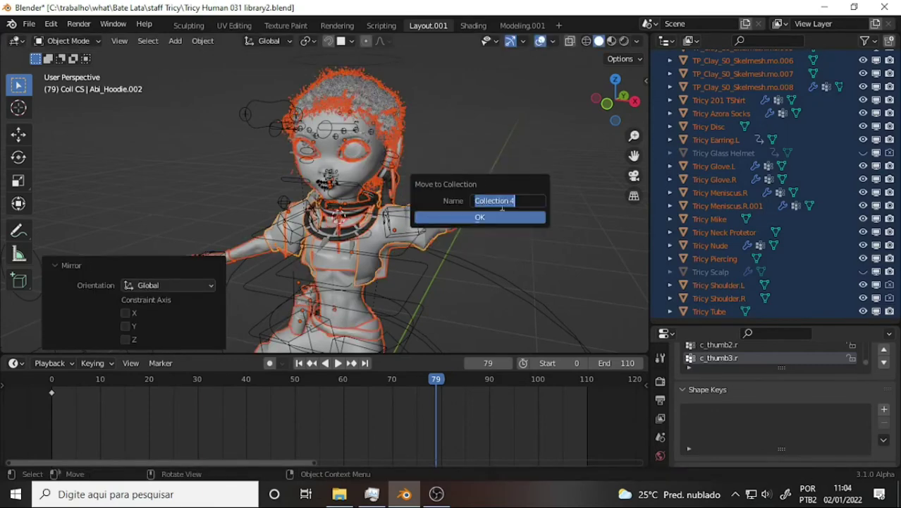
pyautogui.click(466, 218)
pyautogui.scroll(5, 777, 156)
pyautogui.scroll(4, 778, 162)
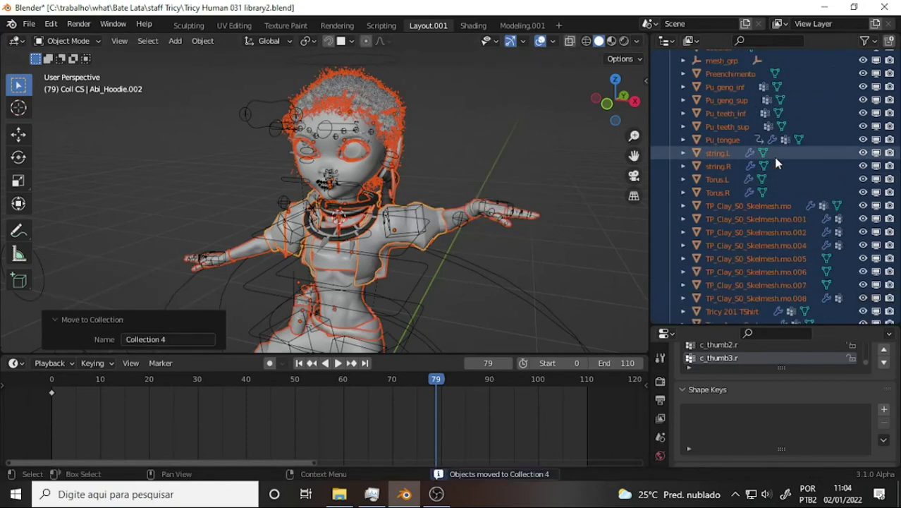
pyautogui.scroll(5, 779, 162)
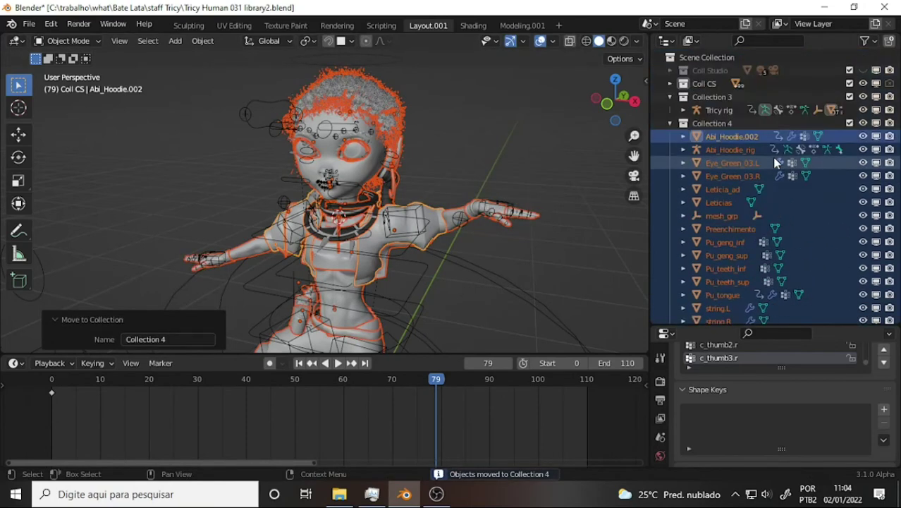
pyautogui.click(664, 125)
pyautogui.click(669, 124)
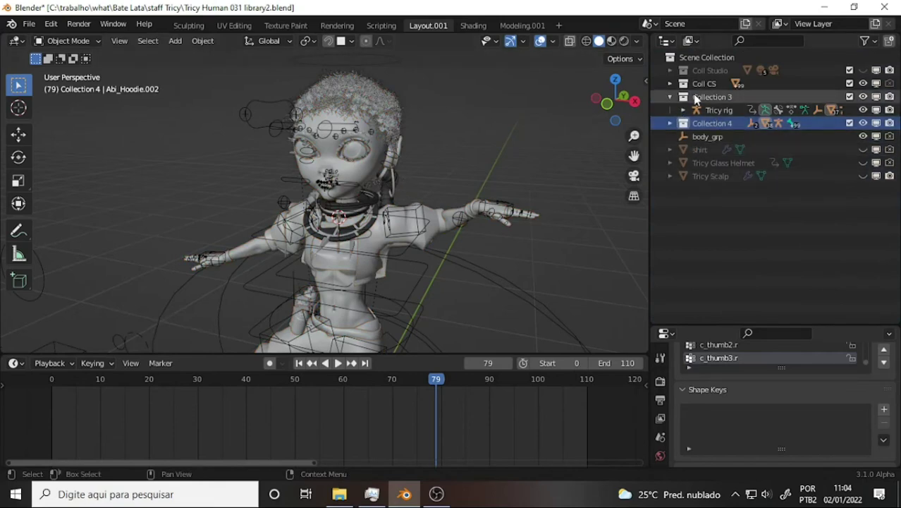
# Unhide Coll Studio, then isolate Coll Studio, Coll CS, Collection 3 and Collection 4 in turn.
pyautogui.click(669, 97)
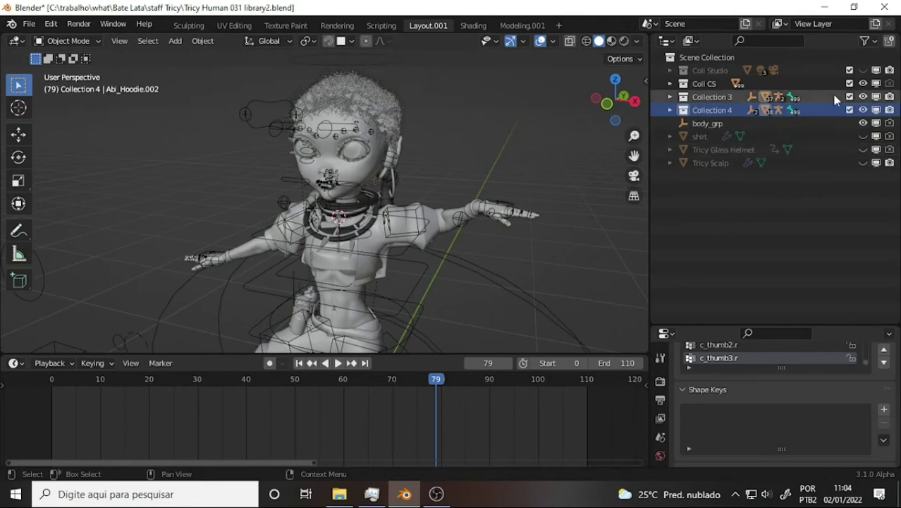
pyautogui.click(862, 70)
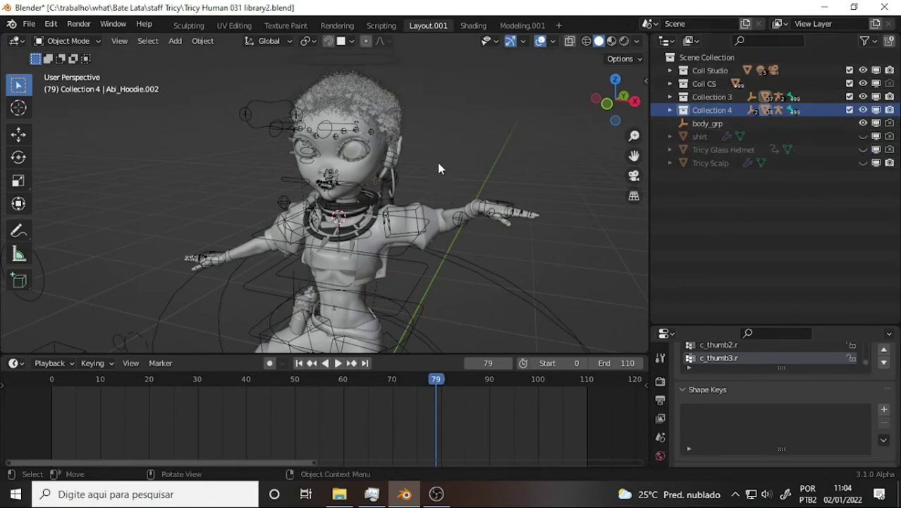
pyautogui.press('1')
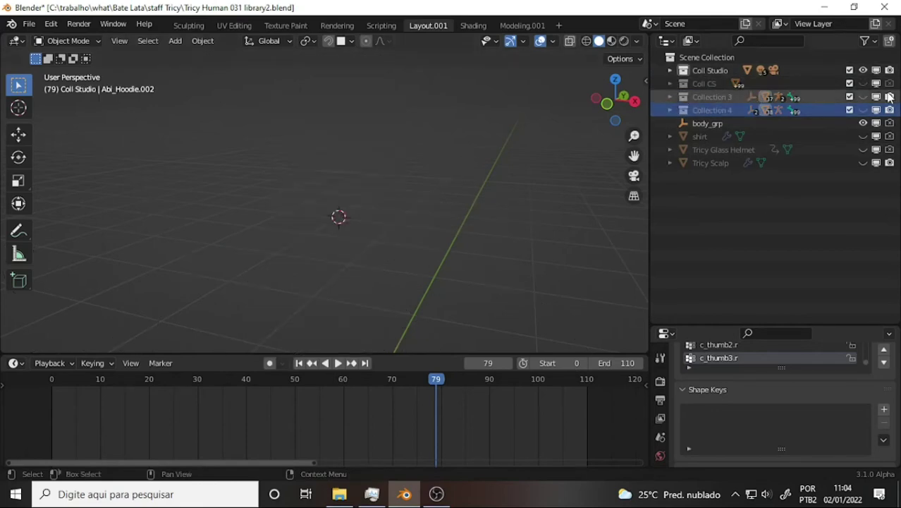
pyautogui.press('2')
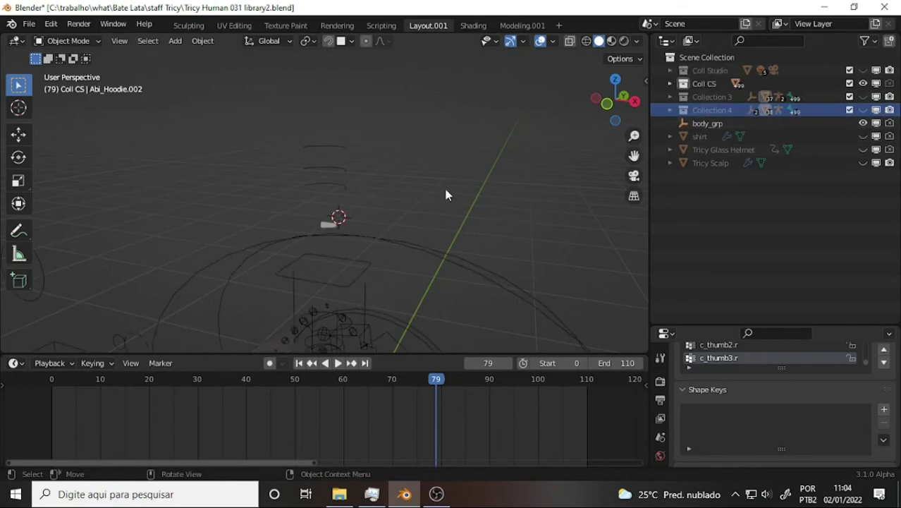
pyautogui.scroll(-3, 446, 194)
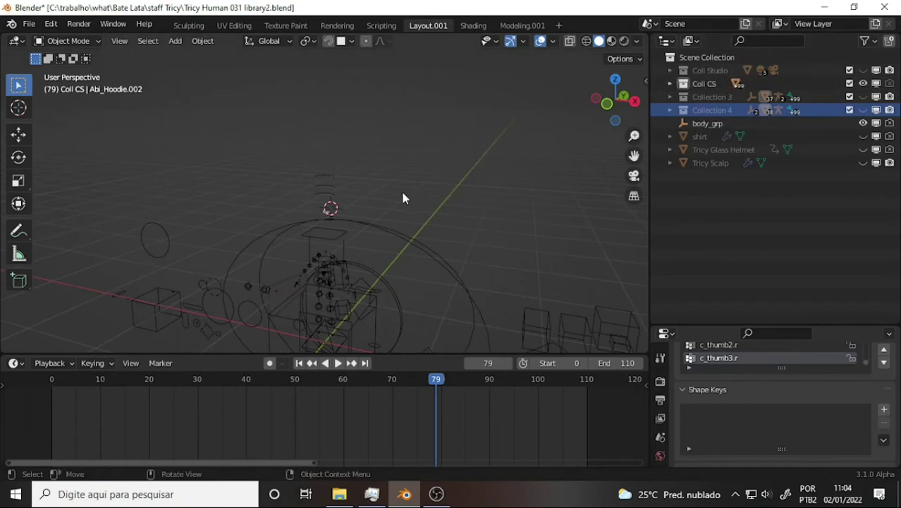
pyautogui.press('3')
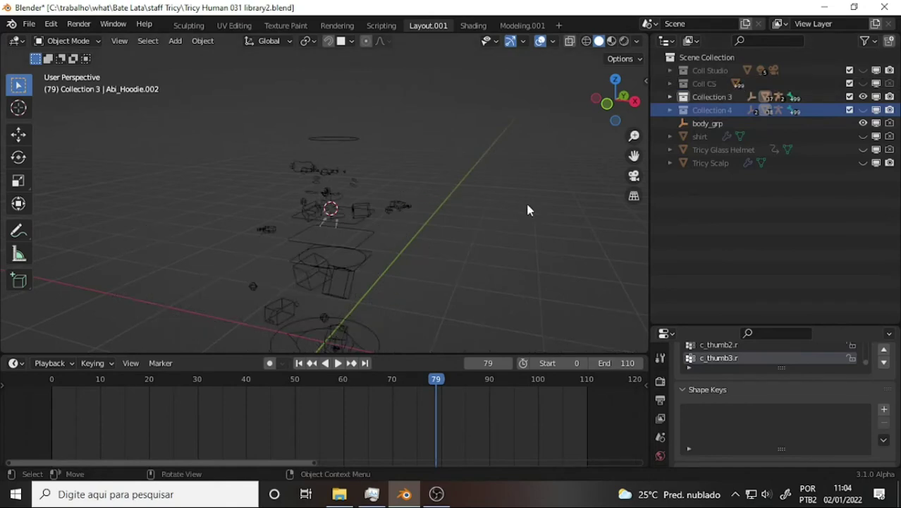
pyautogui.press('4')
pyautogui.scroll(6, 528, 210)
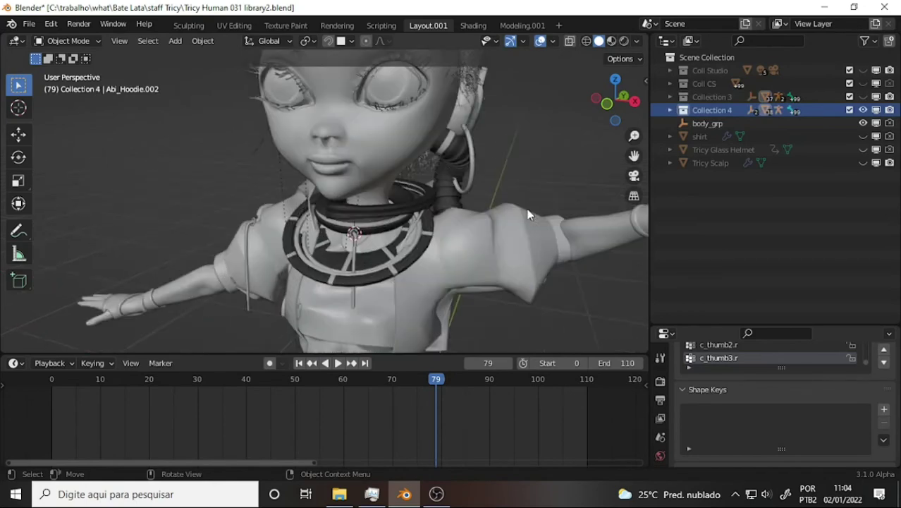
pyautogui.scroll(-4, 529, 211)
pyautogui.moveTo(528, 215); pyautogui.dragTo(542, 205, button='middle')
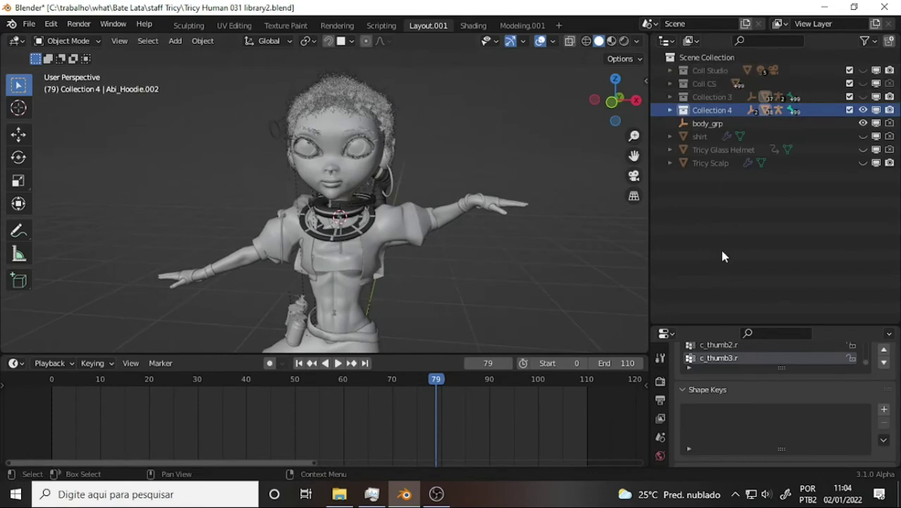
# Select all Collection 4 objects, Abi_Hoodie.002 through Tricy Scalp, and unhide shirt, glass helmet and scalp.
pyautogui.click(669, 110)
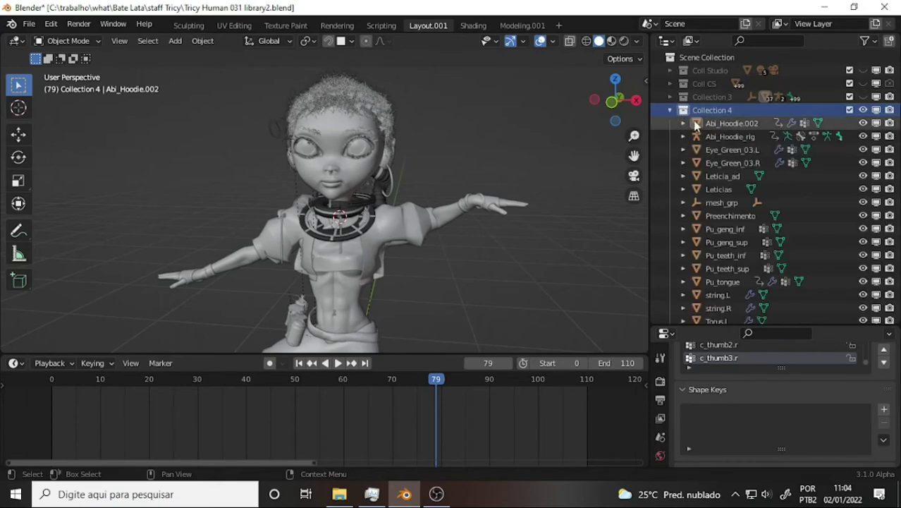
pyautogui.click(720, 128)
pyautogui.scroll(-8, 768, 212)
pyautogui.scroll(-5, 768, 219)
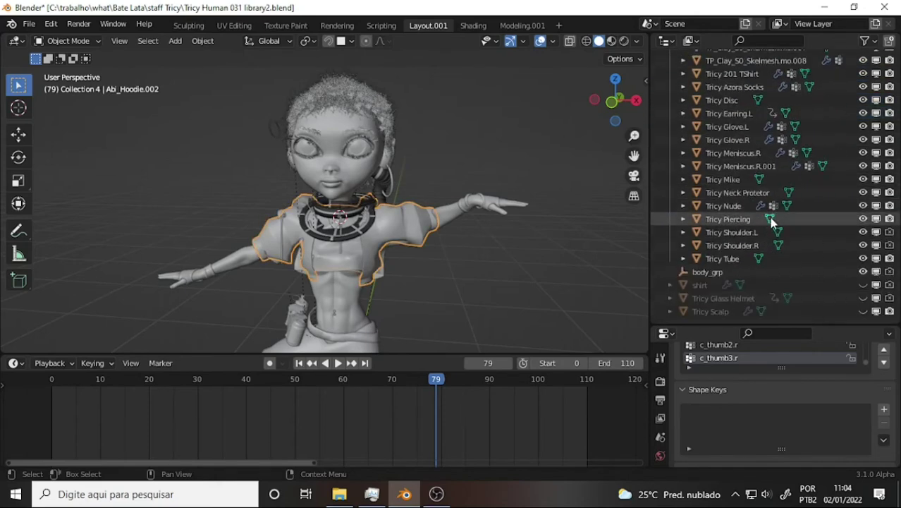
pyautogui.keyDown('shift'); pyautogui.click(726, 258); pyautogui.keyUp('shift')
pyautogui.keyDown('shift'); pyautogui.click(708, 272); pyautogui.keyUp('shift')
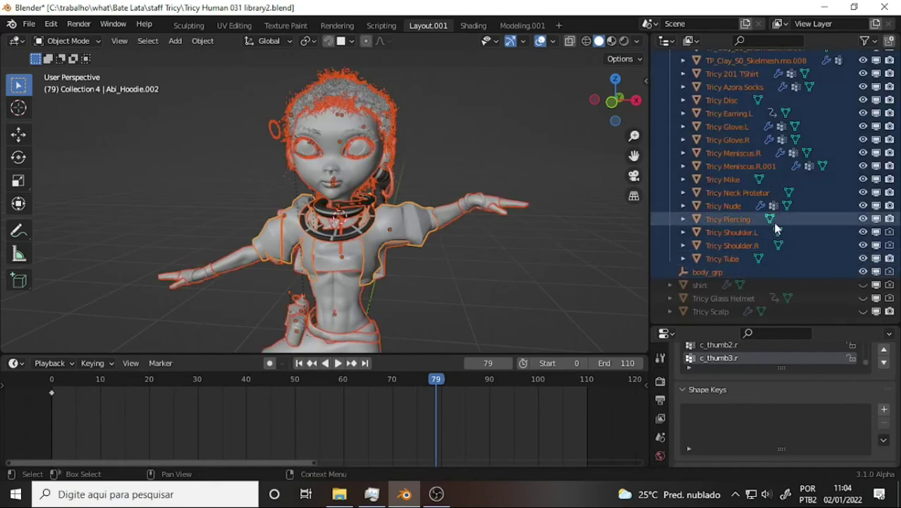
pyautogui.keyDown('shift'); pyautogui.click(698, 284); pyautogui.keyUp('shift')
pyautogui.keyDown('shift'); pyautogui.click(710, 311); pyautogui.keyUp('shift')
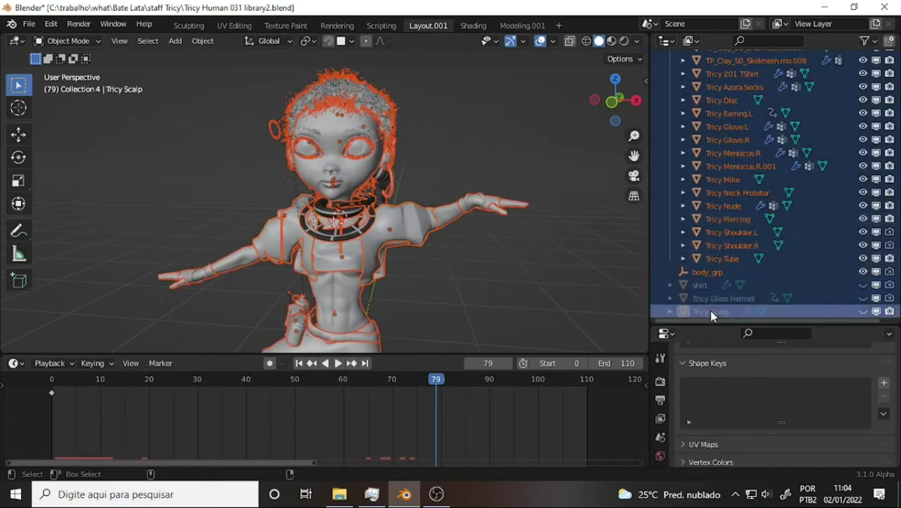
pyautogui.click(863, 285)
pyautogui.click(862, 298)
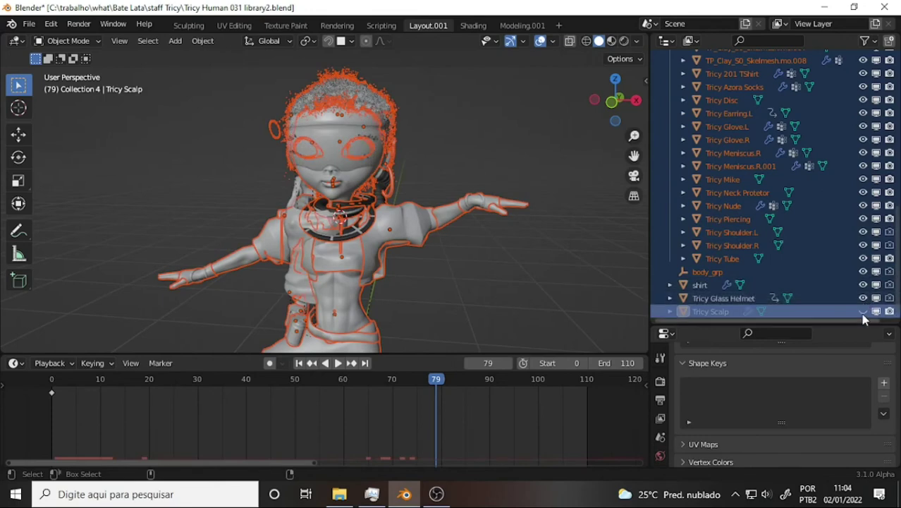
pyautogui.click(862, 311)
# Drag the selected objects into Collection 3 and expand it and the Tricy rig.
pyautogui.scroll(5, 769, 205)
pyautogui.scroll(5, 768, 204)
pyautogui.scroll(5, 765, 202)
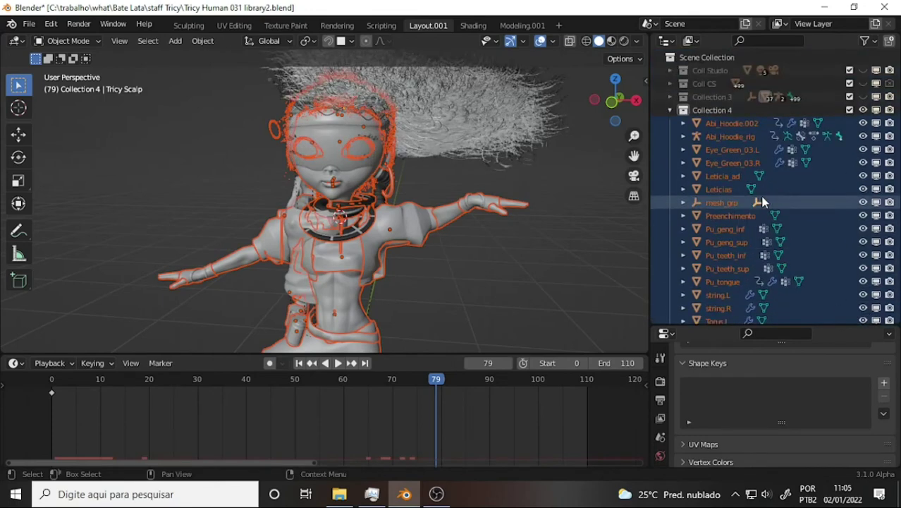
pyautogui.moveTo(733, 125); pyautogui.dragTo(721, 98)
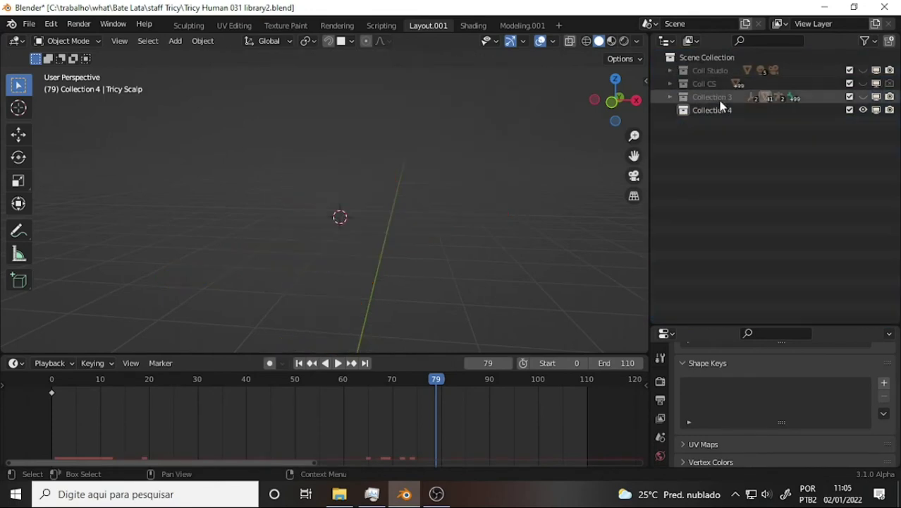
pyautogui.click(670, 96)
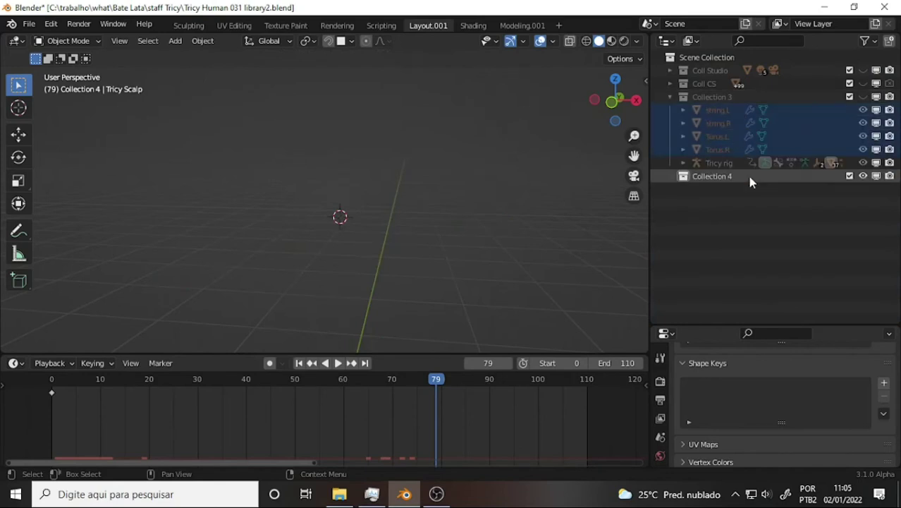
pyautogui.click(681, 163)
# Collapse the Tricy rig, unhide Collection 3, and isolate Coll Studio, Coll CS, then Collection 3.
pyautogui.click(682, 163)
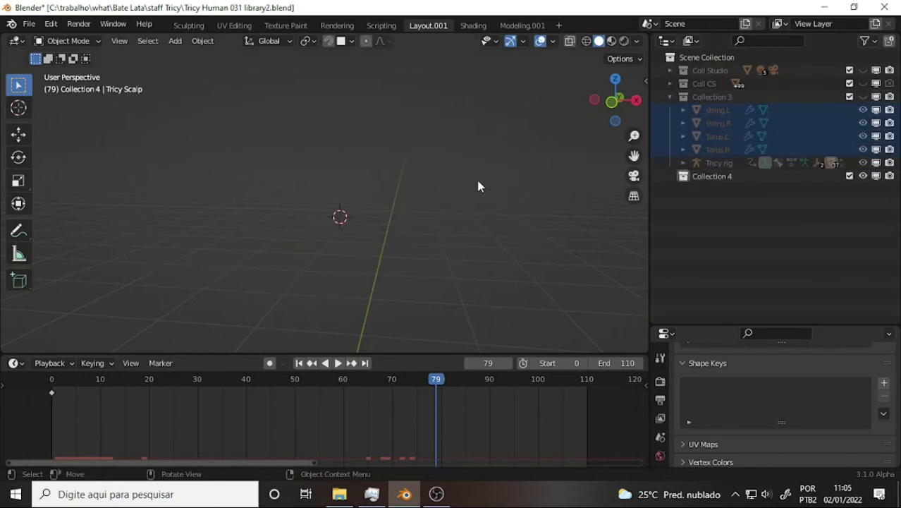
pyautogui.click(863, 98)
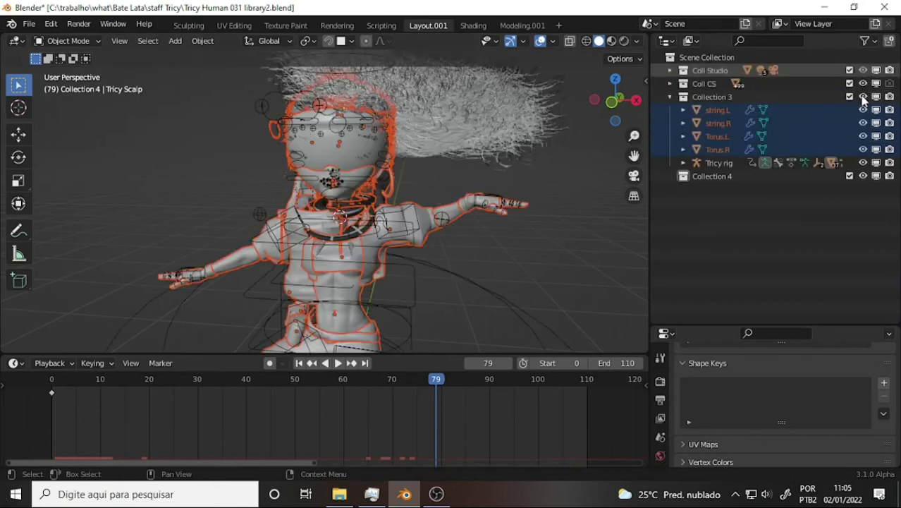
pyautogui.hotkey('ctrl', 'z')
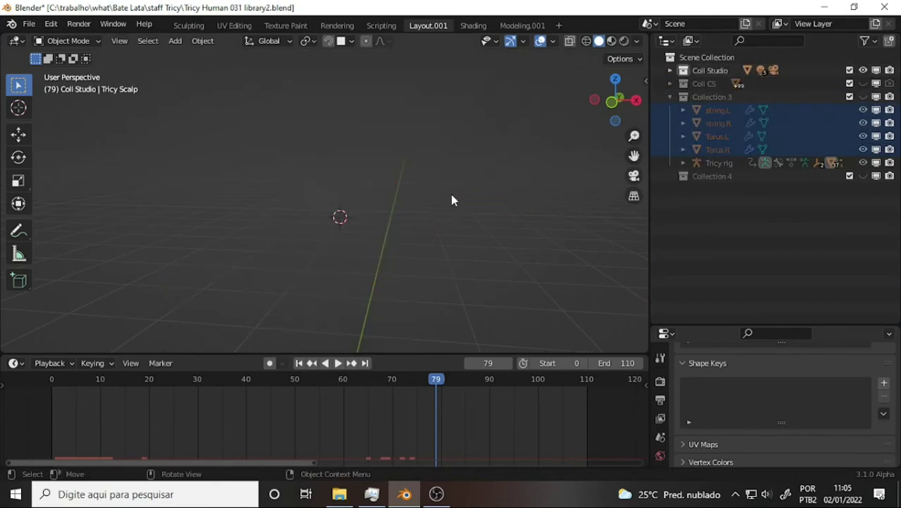
pyautogui.hotkey('ctrl', 'z')
pyautogui.scroll(-4, 392, 254)
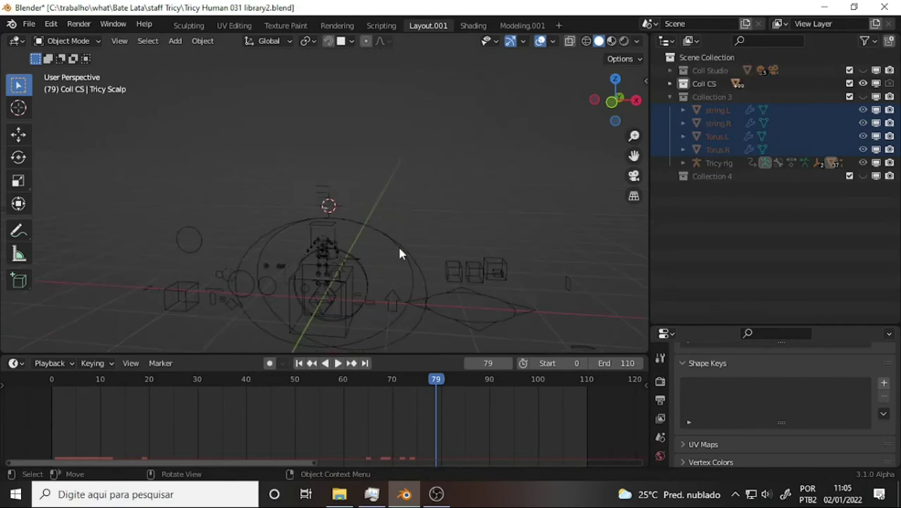
pyautogui.scroll(3, 399, 253)
pyautogui.hotkey('ctrl', 'z')
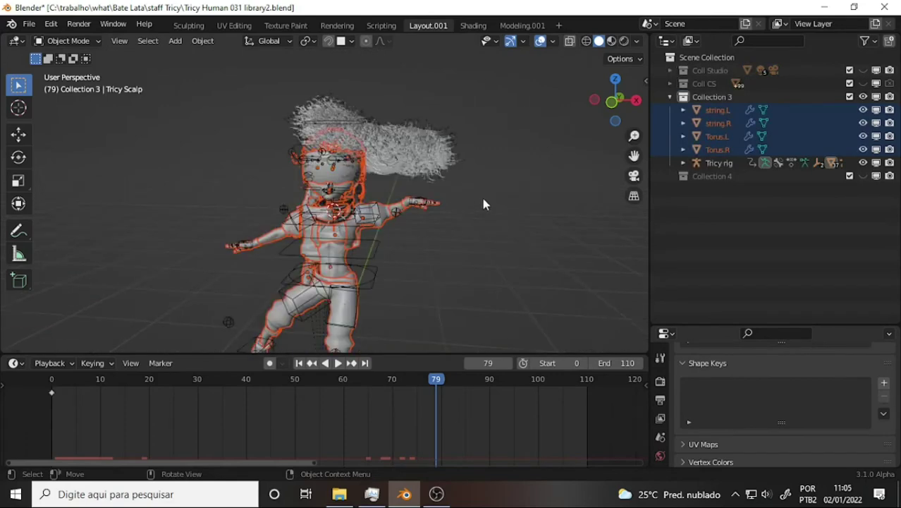
# Orbit around the rigged character, then make Collection 4 the active collection.
pyautogui.scroll(2, 486, 204)
pyautogui.moveTo(490, 209); pyautogui.dragTo(514, 186, button='middle')
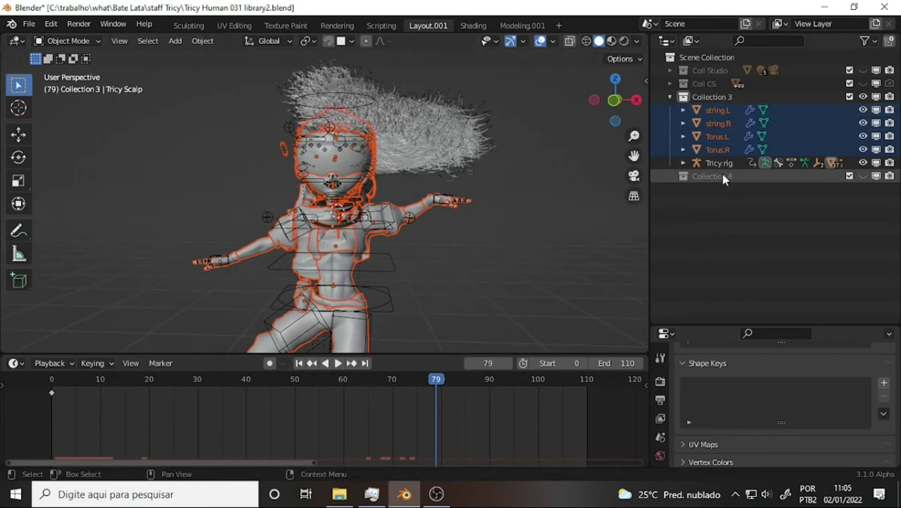
pyautogui.click(721, 176)
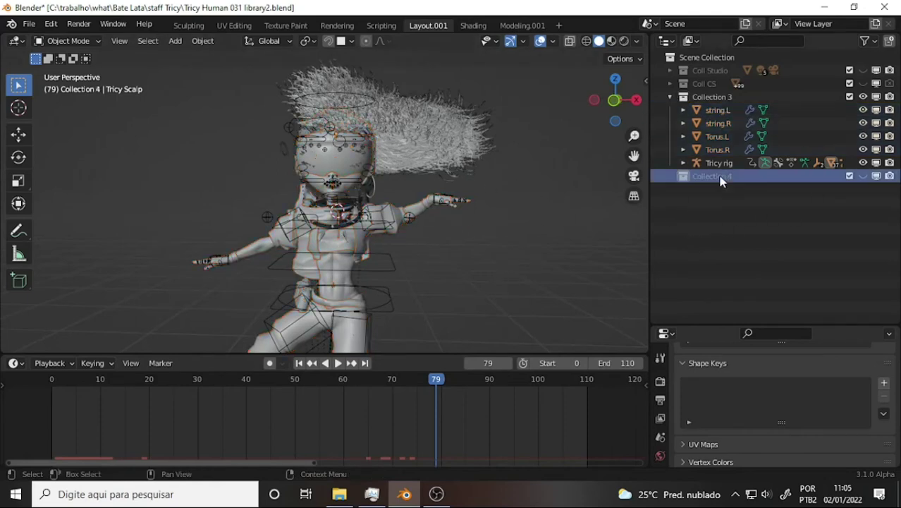
# Unhide the empty Collection 4, show it alone, and orbit to a new angle.
pyautogui.click(862, 176)
pyautogui.press('4')
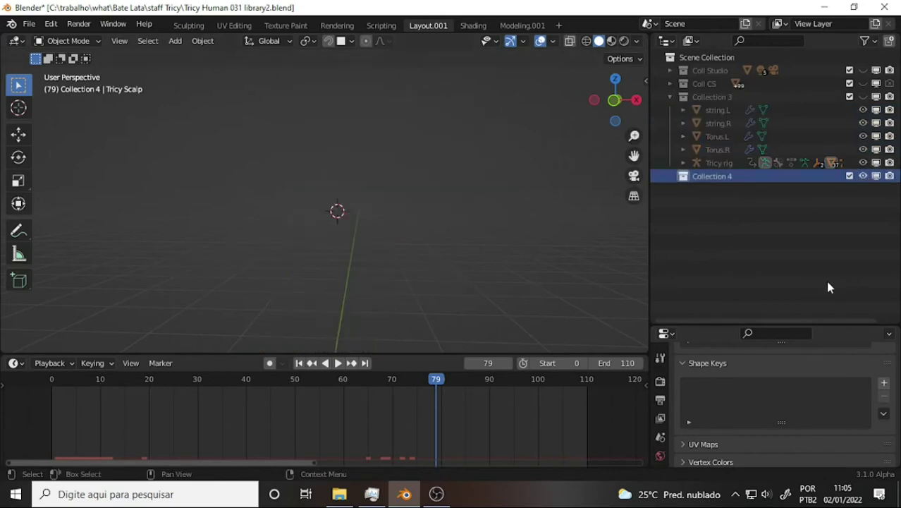
pyautogui.moveTo(383, 182)
pyautogui.mouseDown(button='middle')
pyautogui.moveTo(373, 261)
pyautogui.moveTo(386, 213)
pyautogui.mouseUp(button='middle')
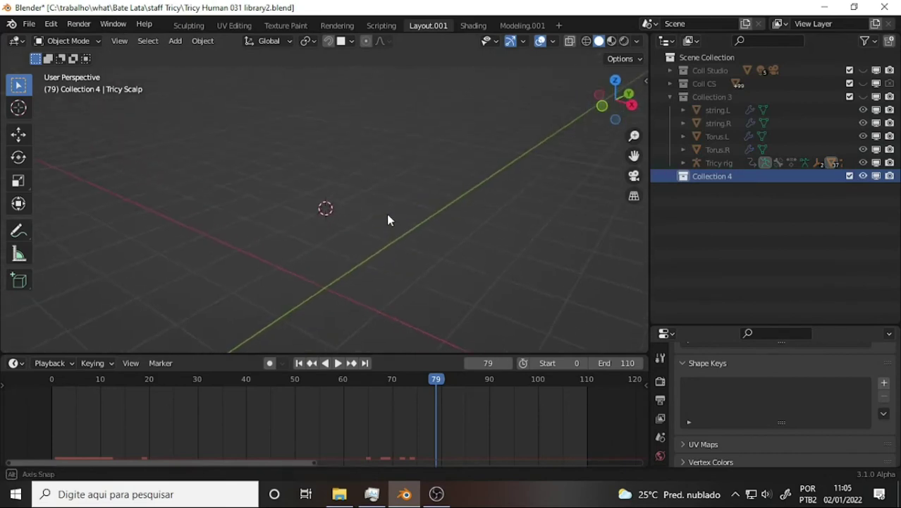
# Add a cube mesh to Collection 4, scale it to 0.381, and deselect it.
pyautogui.hotkey('shift', 'a')
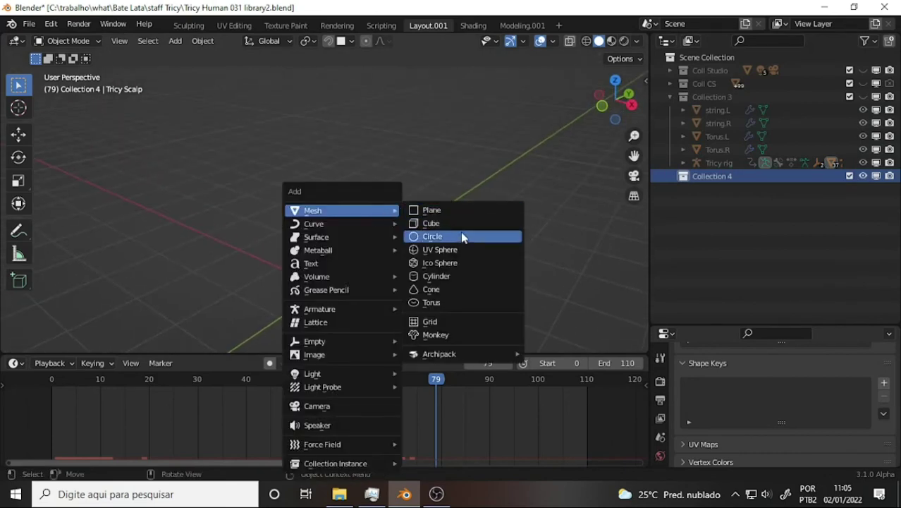
pyautogui.click(462, 223)
pyautogui.scroll(2, 458, 222)
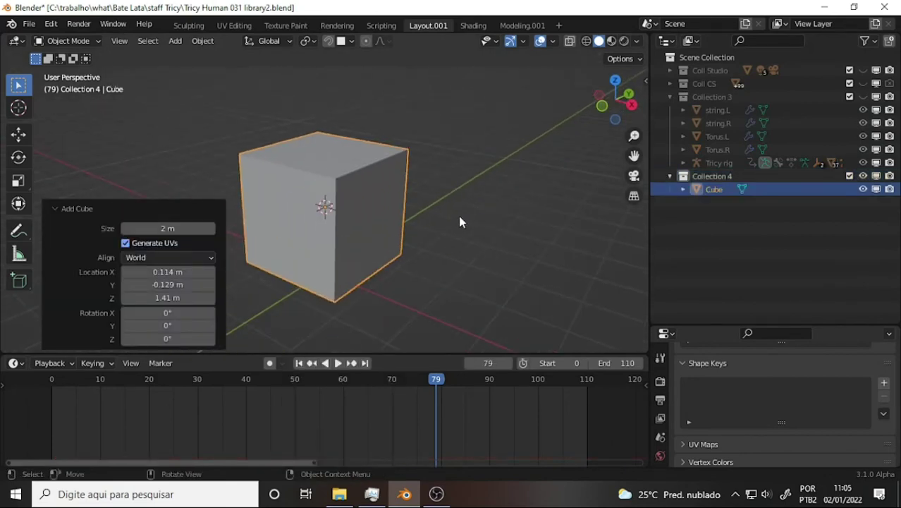
pyautogui.press('s')
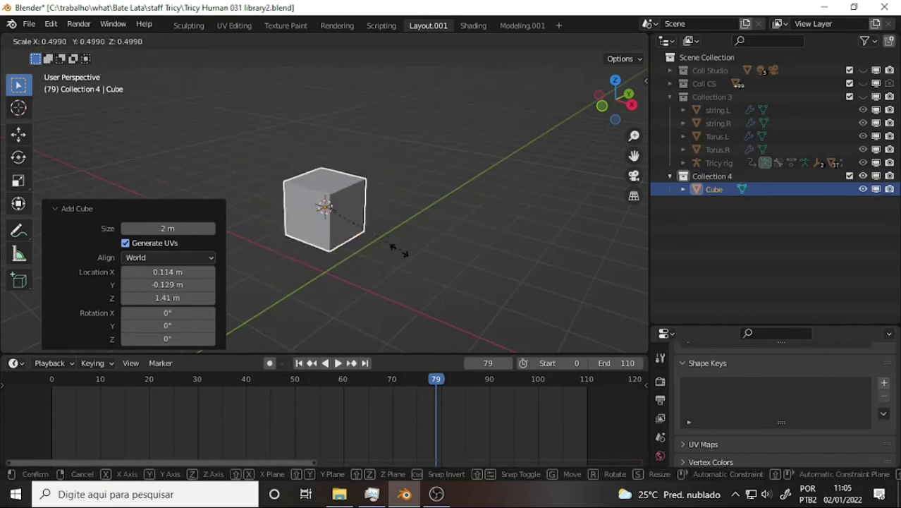
pyautogui.click(370, 254)
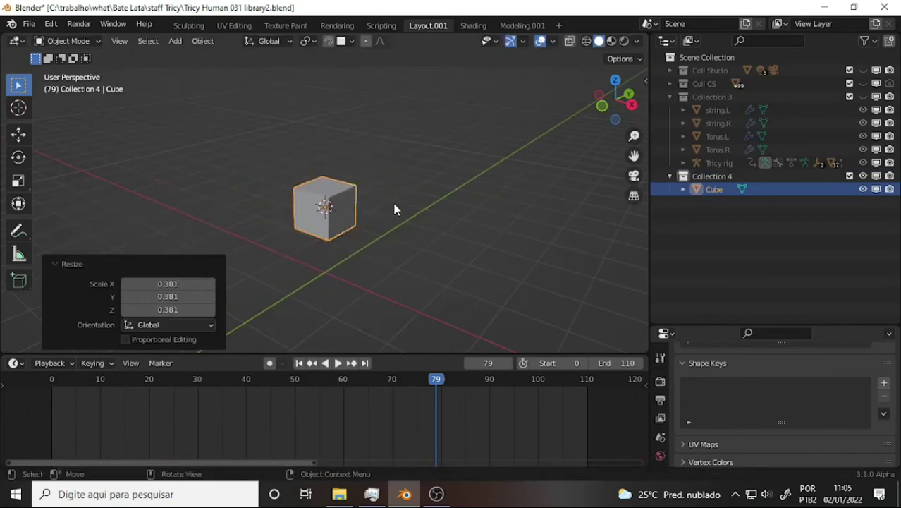
pyautogui.click(719, 228)
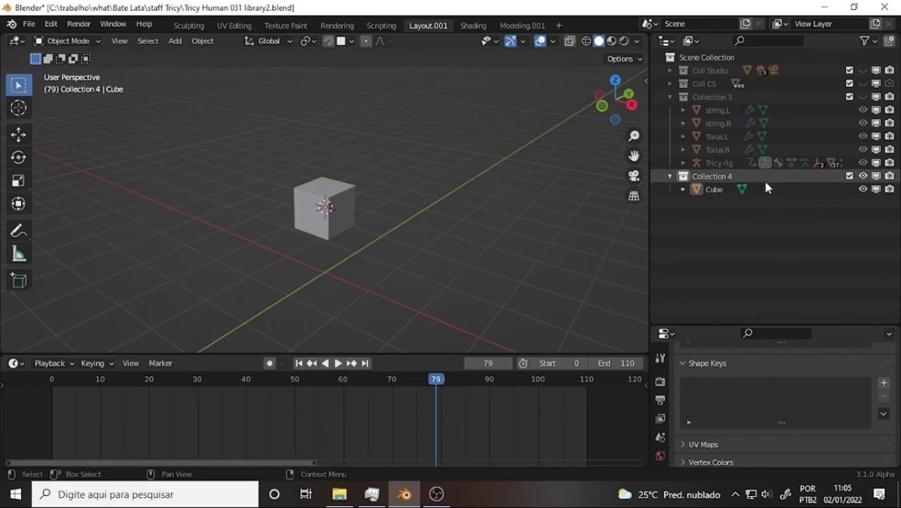
# Unhide Coll Studio, Coll CS and Collection 3, isolate Coll Studio, and make Infinity visible.
pyautogui.moveTo(863, 70); pyautogui.dragTo(863, 96)
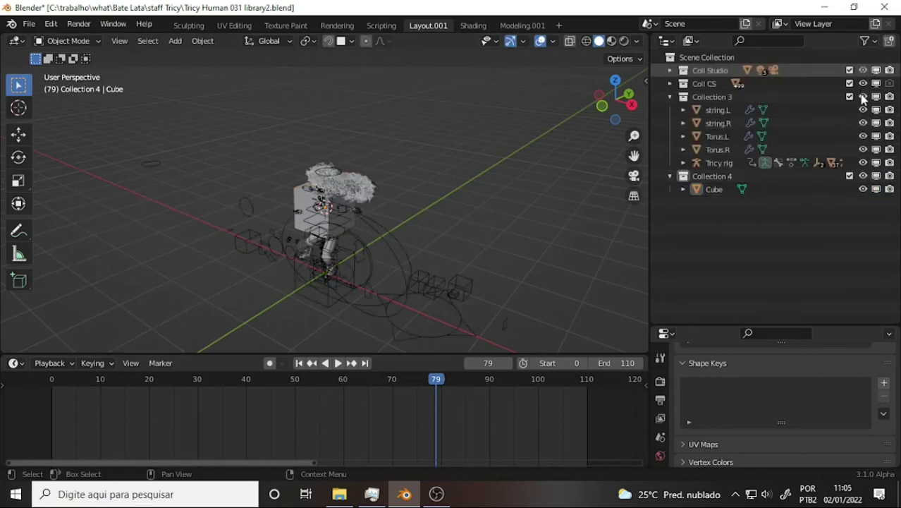
pyautogui.scroll(3, 464, 215)
pyautogui.scroll(-3, 463, 215)
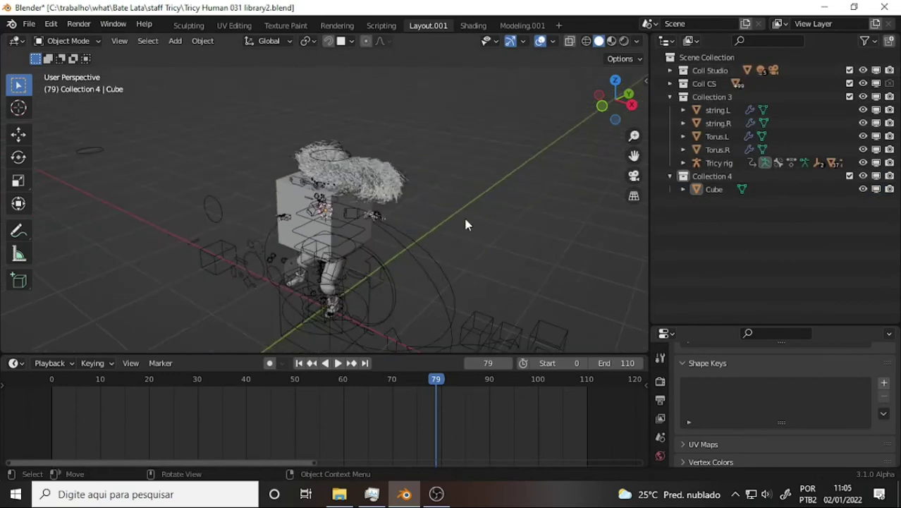
pyautogui.press('1')
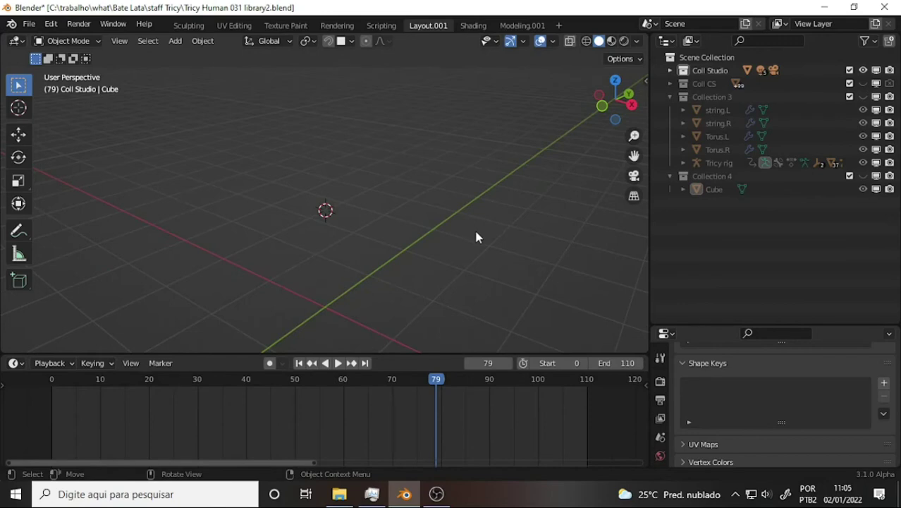
pyautogui.click(670, 70)
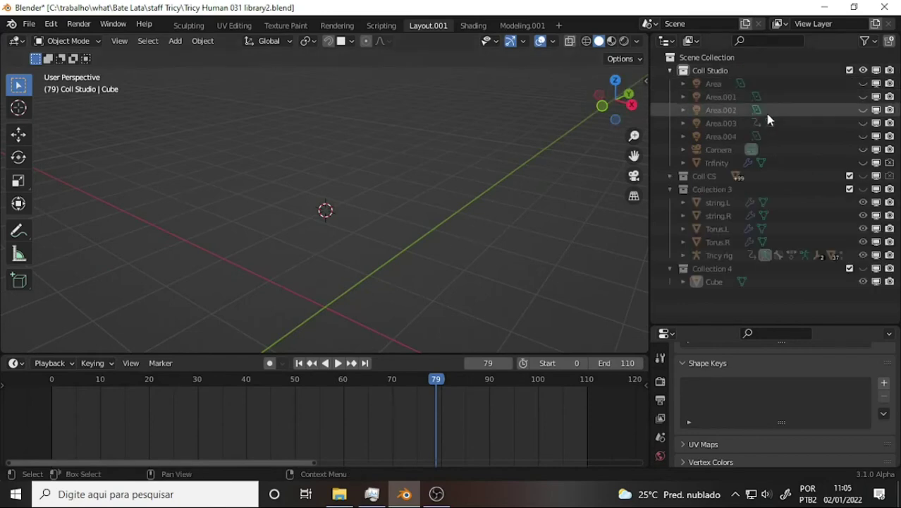
pyautogui.click(863, 163)
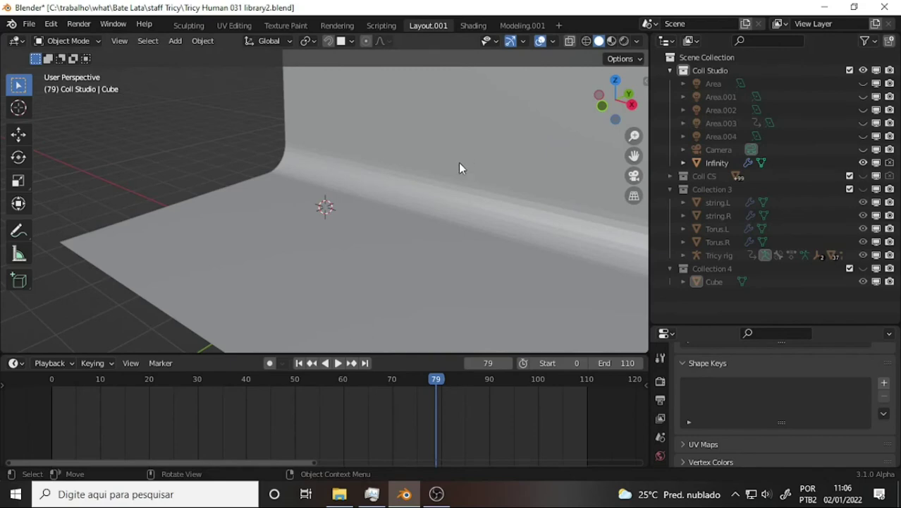
# Show each collection alone in turn twice, ending on Collection 4's cube, and orbit it.
pyautogui.press('2')
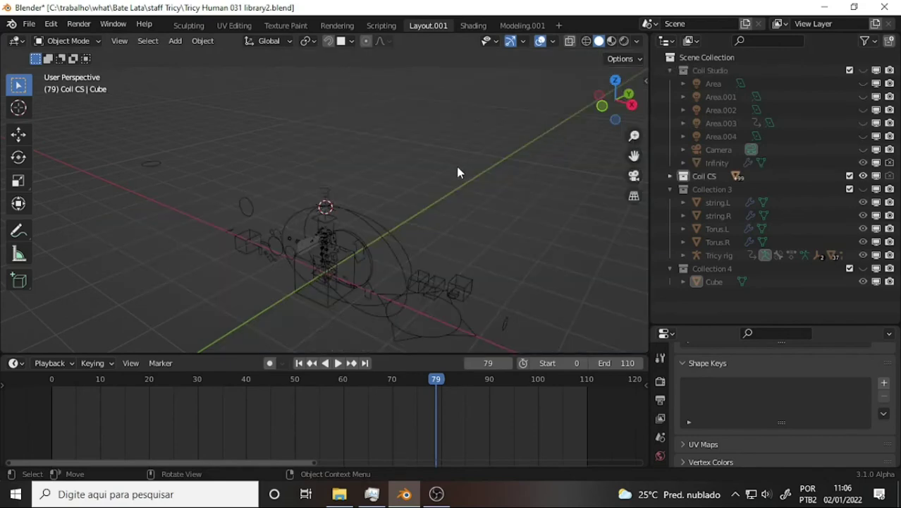
pyautogui.press('3')
pyautogui.press('4')
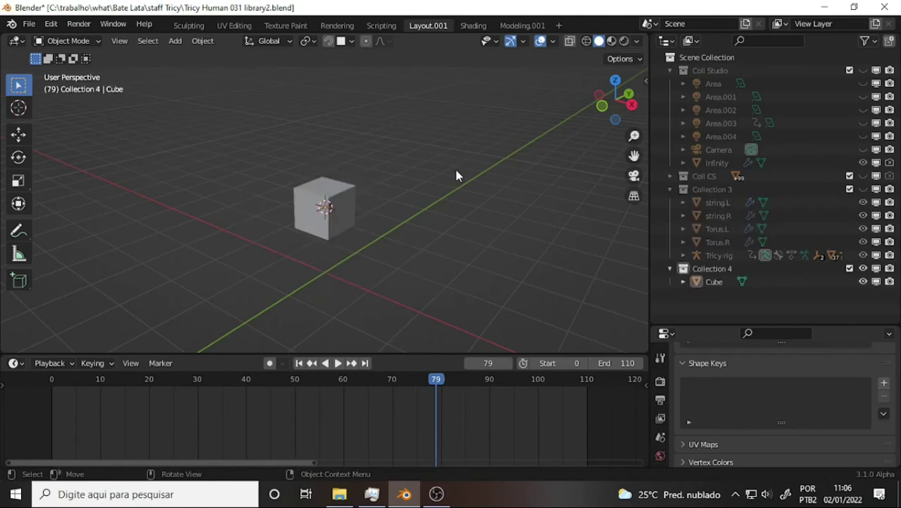
pyautogui.scroll(5, 454, 178)
pyautogui.press('1')
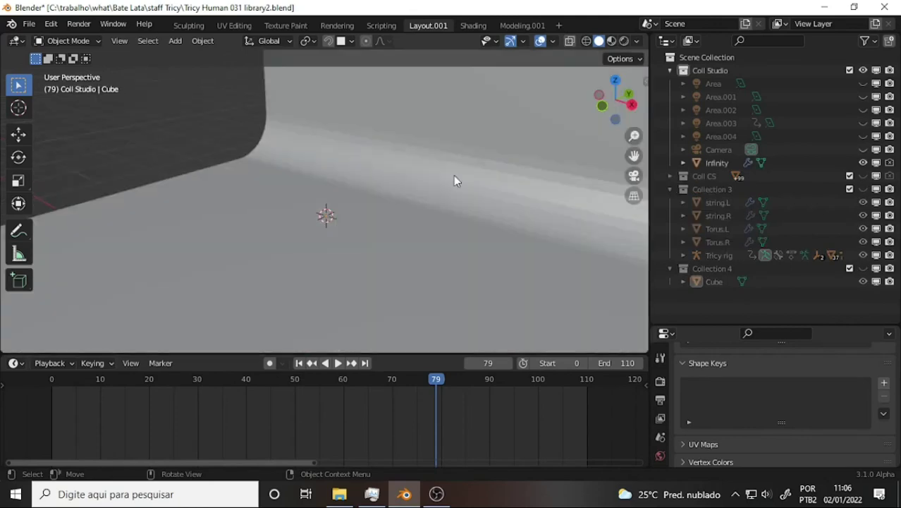
pyautogui.press('2')
pyautogui.press('3')
pyautogui.press('4')
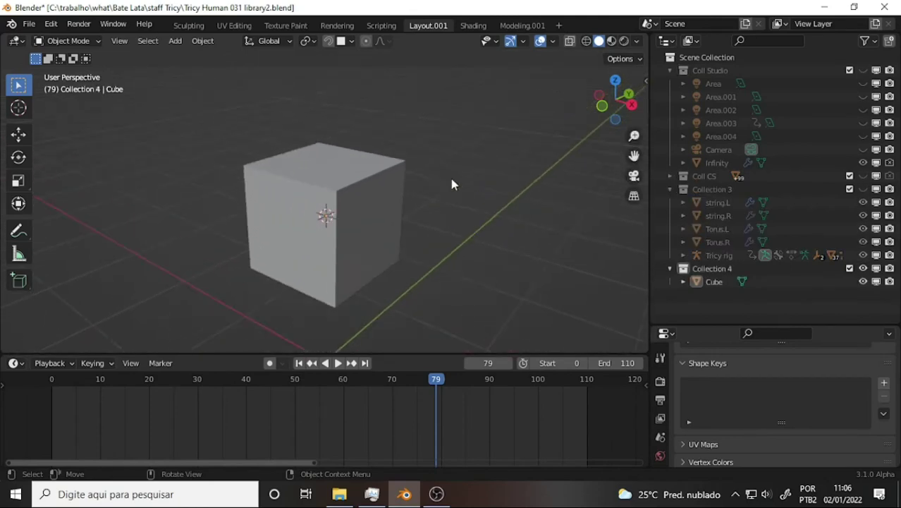
pyautogui.moveTo(453, 184)
pyautogui.mouseDown(button='middle')
pyautogui.moveTo(304, 201)
pyautogui.moveTo(530, 189)
pyautogui.moveTo(509, 179)
pyautogui.mouseUp(button='middle')
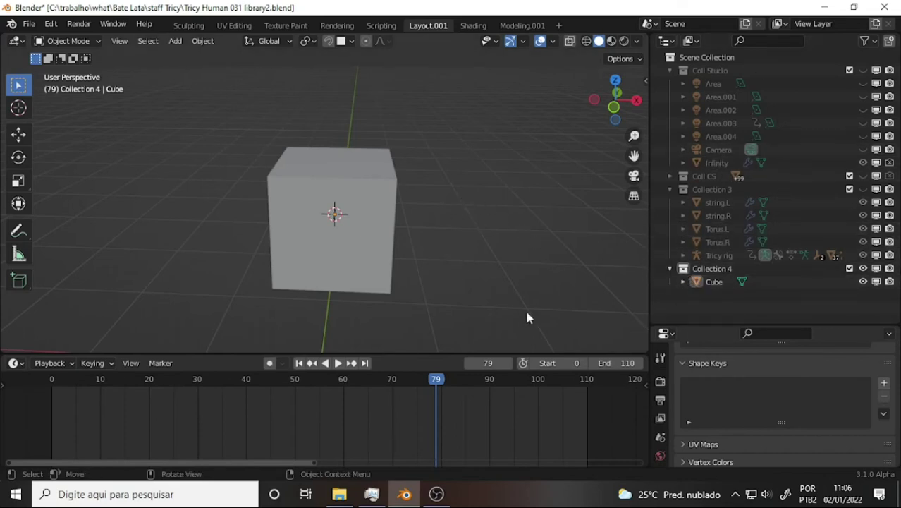
# Make Collection 3 active and isolated, put the Tricy rig in Pose Mode, and select the right thigh IK control.
pyautogui.click(712, 189)
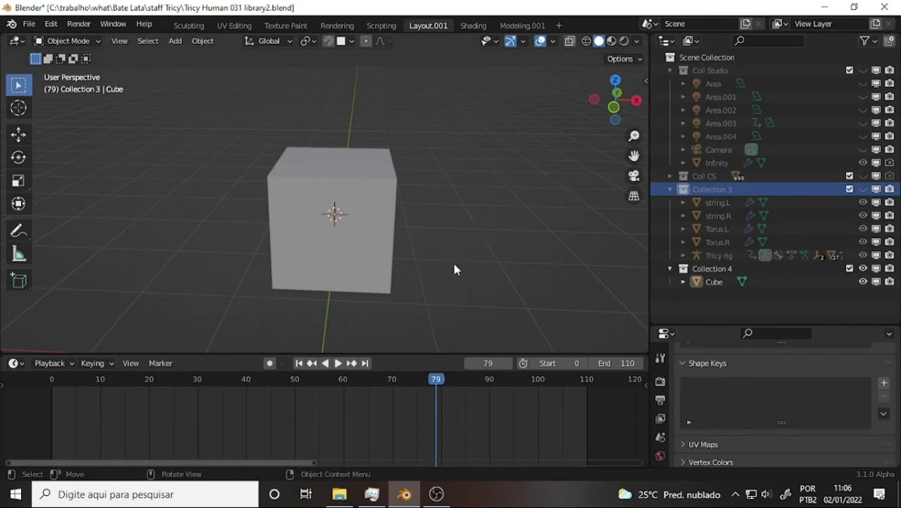
pyautogui.press('3')
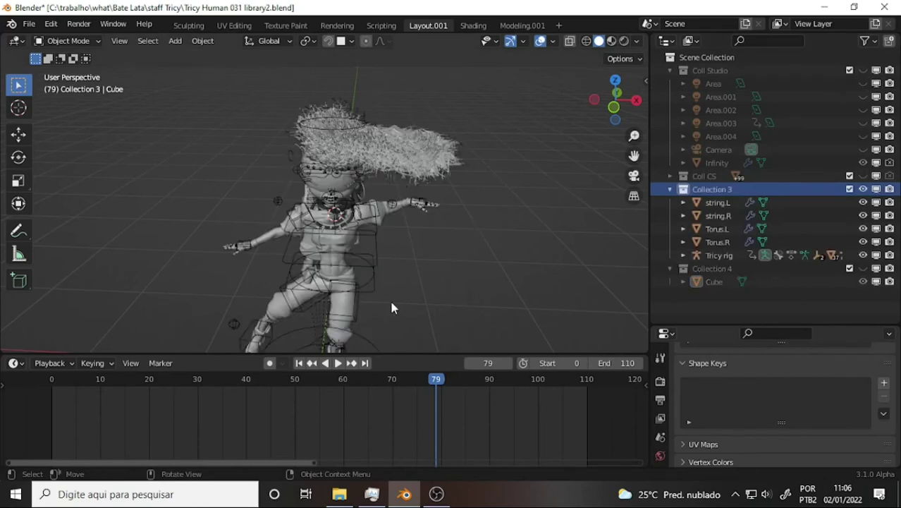
pyautogui.click(359, 310)
pyautogui.hotkey('ctrl', 'Tab')
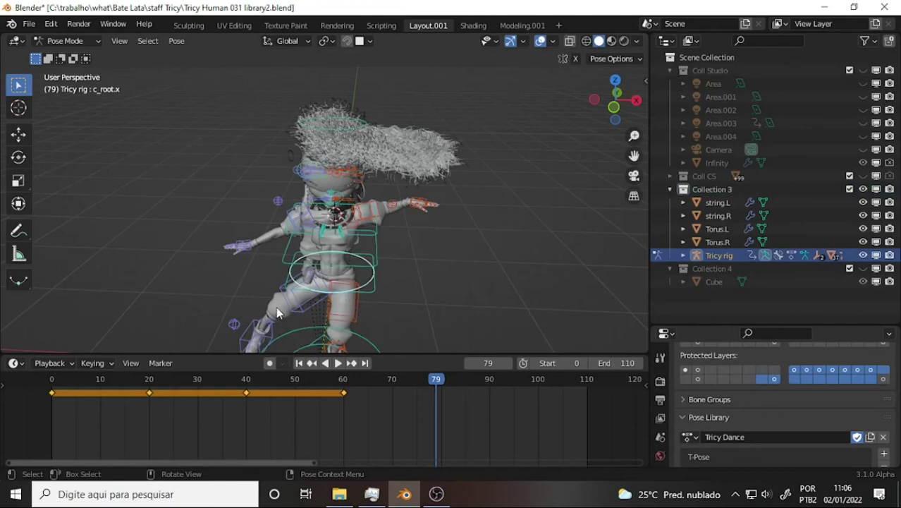
pyautogui.click(276, 308)
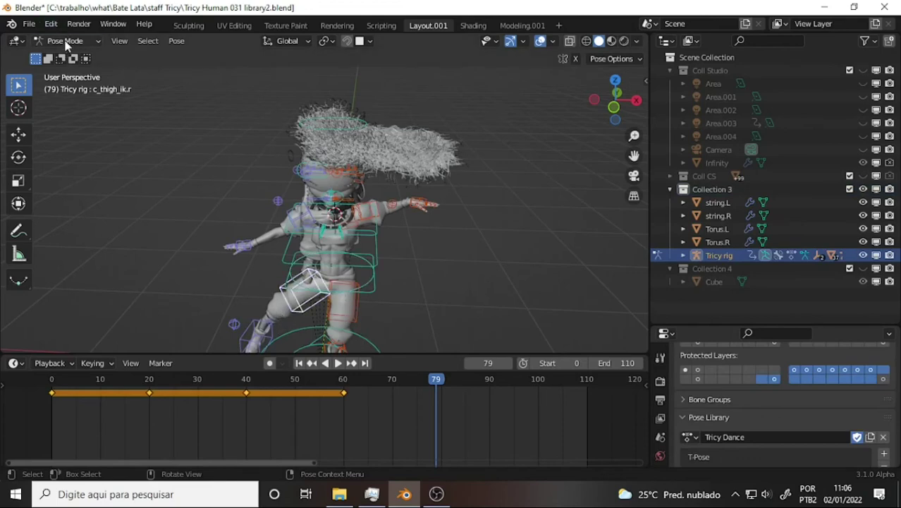
# Return to Object Mode and select the TP_Clay_S0_Skelmesh.mo leg mesh.
pyautogui.click(65, 41)
pyautogui.click(66, 55)
pyautogui.click(280, 311)
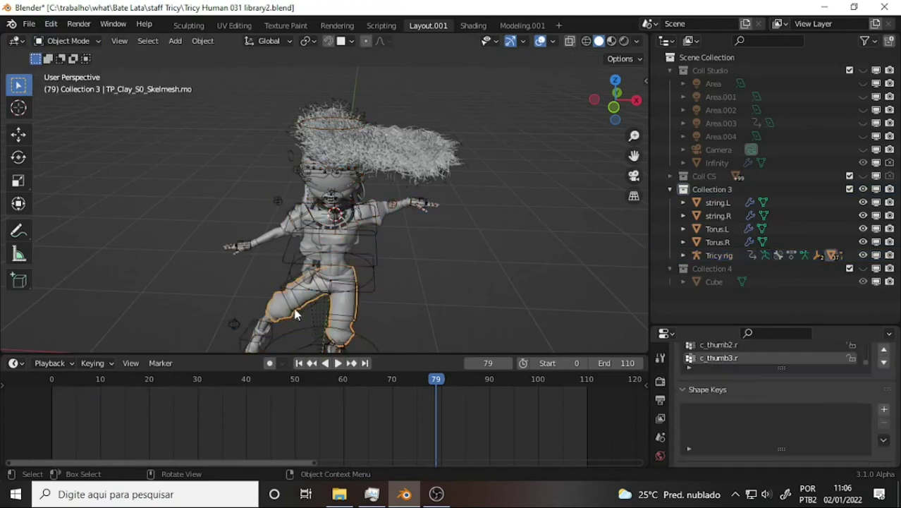
pyautogui.press('KP_Divide')
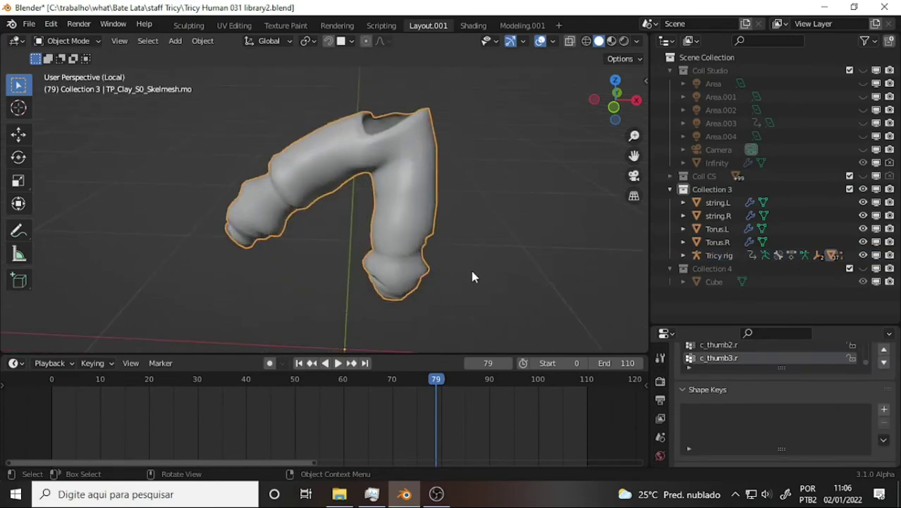
pyautogui.moveTo(509, 195)
pyautogui.mouseDown(button='middle')
pyautogui.moveTo(285, 178)
pyautogui.moveTo(525, 150)
pyautogui.mouseUp(button='middle')
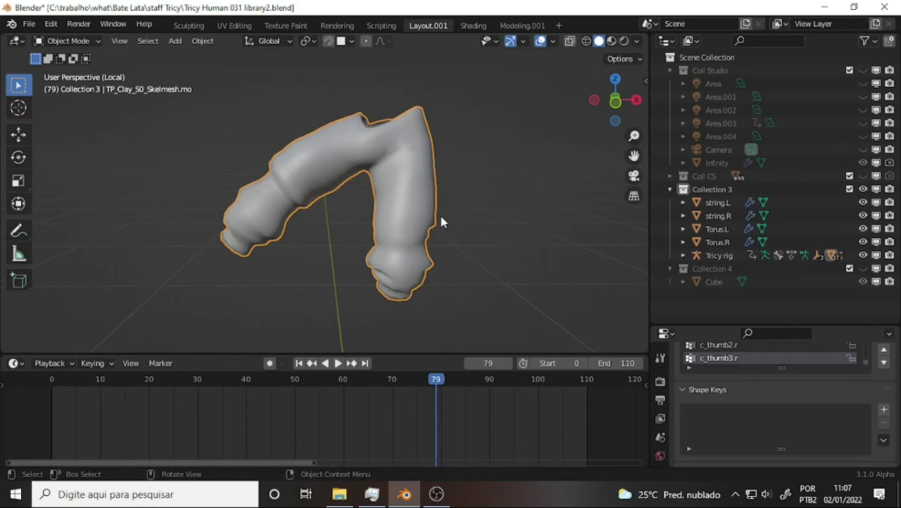
pyautogui.press('KP_Divide')
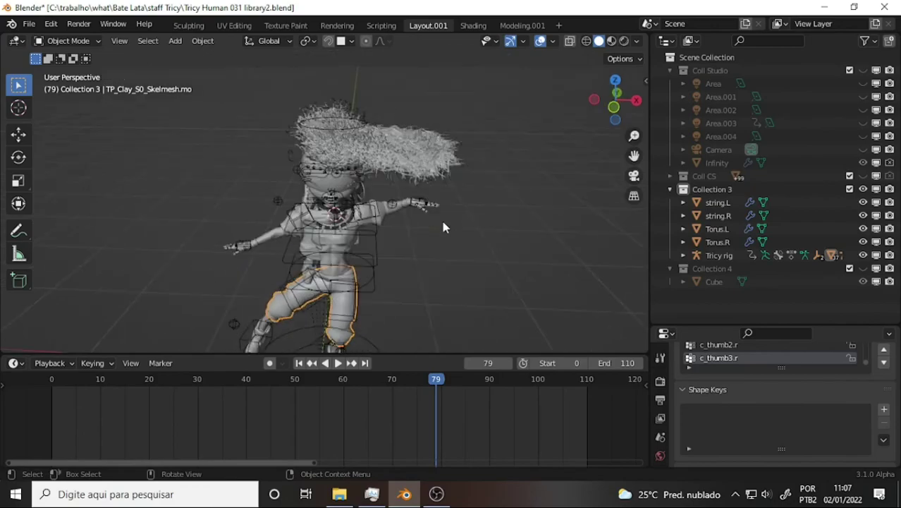
pyautogui.moveTo(442, 221)
pyautogui.mouseDown(button='middle')
pyautogui.moveTo(190, 194)
pyautogui.moveTo(113, 196)
pyautogui.mouseUp(button='middle')
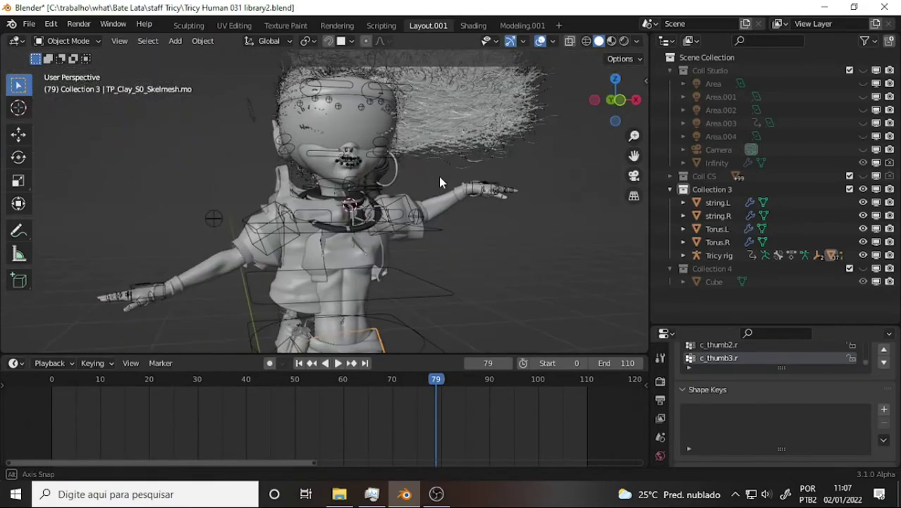
pyautogui.moveTo(112, 196); pyautogui.dragTo(423, 191, button='middle')
pyautogui.scroll(-3, 423, 191)
pyautogui.scroll(2, 416, 194)
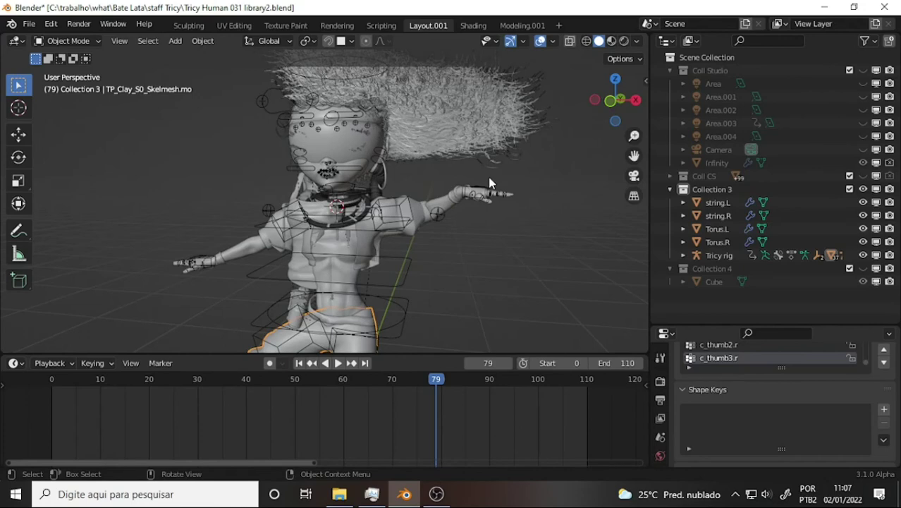
pyautogui.scroll(3, 490, 183)
pyautogui.scroll(-1, 487, 182)
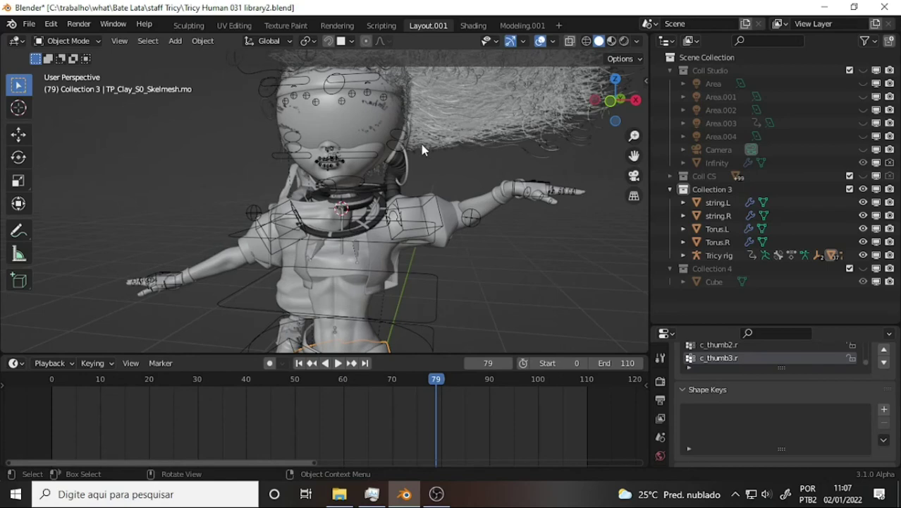
pyautogui.scroll(2, 421, 145)
pyautogui.scroll(1, 420, 148)
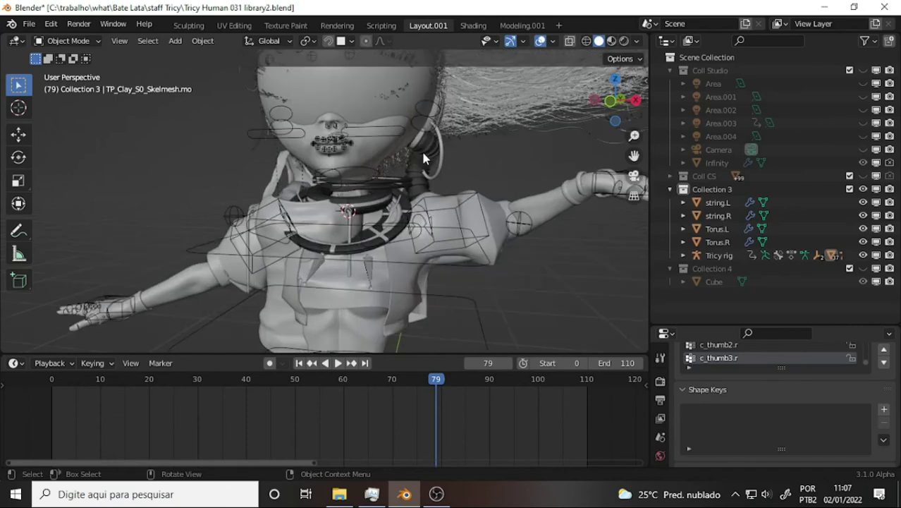
pyautogui.scroll(-4, 418, 149)
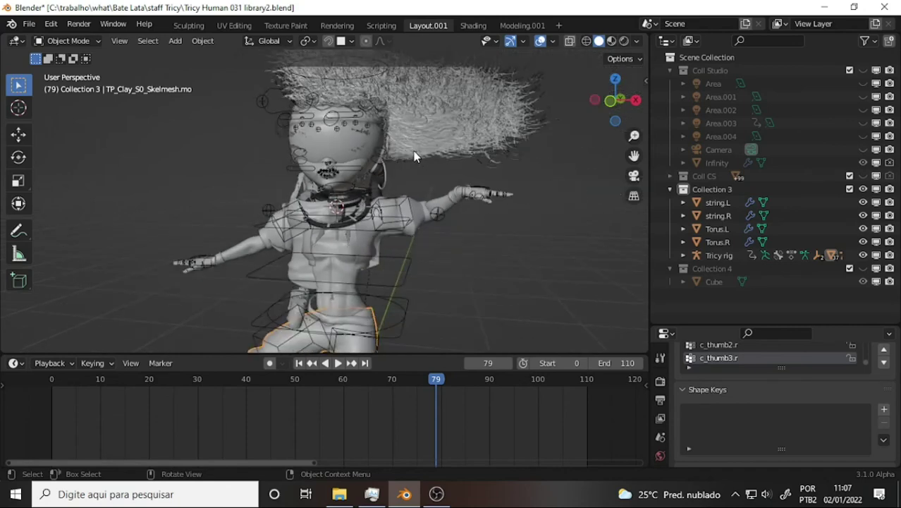
pyautogui.click(436, 494)
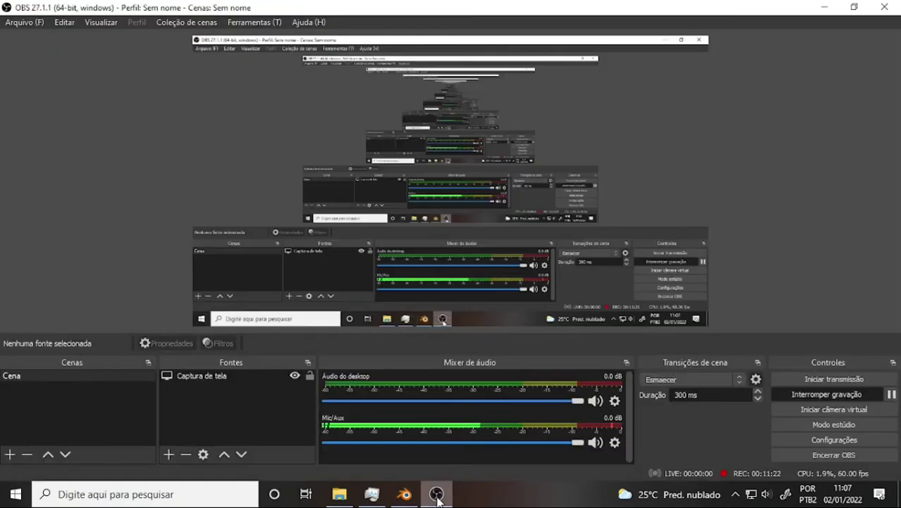
pyautogui.click(435, 493)
pyautogui.moveTo(458, 228)
pyautogui.mouseDown(button='middle')
pyautogui.moveTo(409, 195)
pyautogui.moveTo(428, 184)
pyautogui.mouseUp(button='middle')
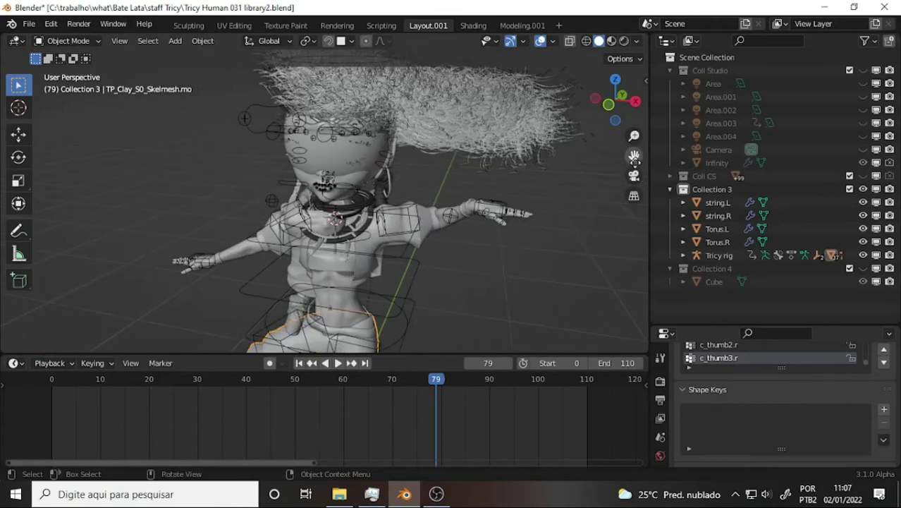
pyautogui.moveTo(634, 155); pyautogui.dragTo(633, 81)
pyautogui.moveTo(476, 229); pyautogui.dragTo(452, 201, button='middle')
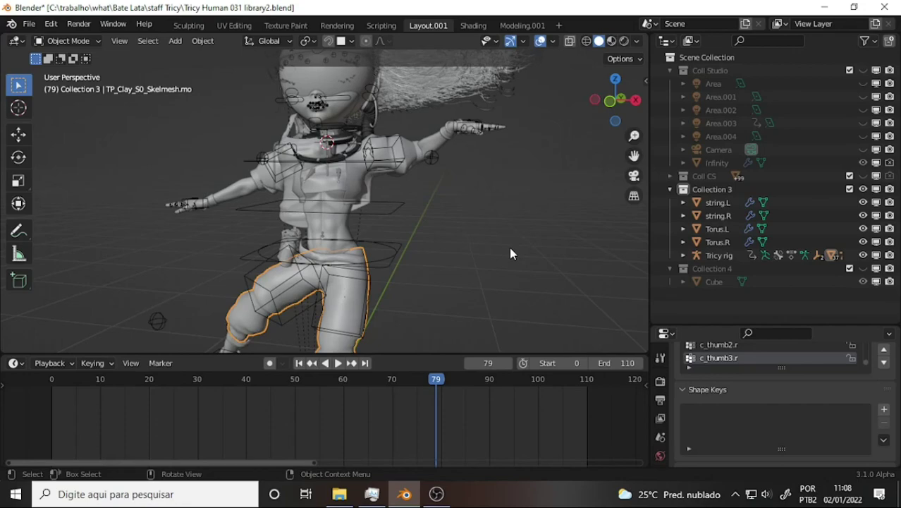
pyautogui.moveTo(510, 254)
pyautogui.mouseDown(button='middle')
pyautogui.moveTo(624, 256)
pyautogui.moveTo(484, 257)
pyautogui.mouseUp(button='middle')
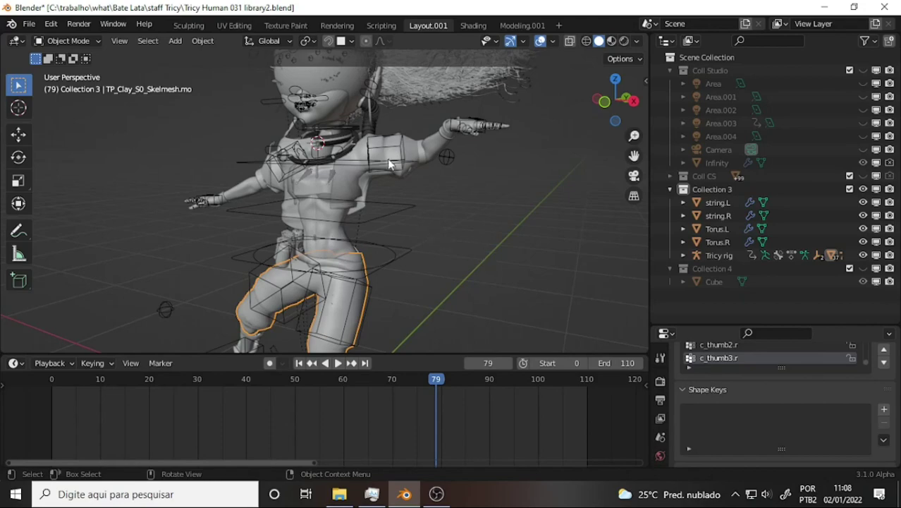
pyautogui.moveTo(522, 223)
pyautogui.mouseDown(button='middle')
pyautogui.moveTo(188, 246)
pyautogui.moveTo(514, 228)
pyautogui.mouseUp(button='middle')
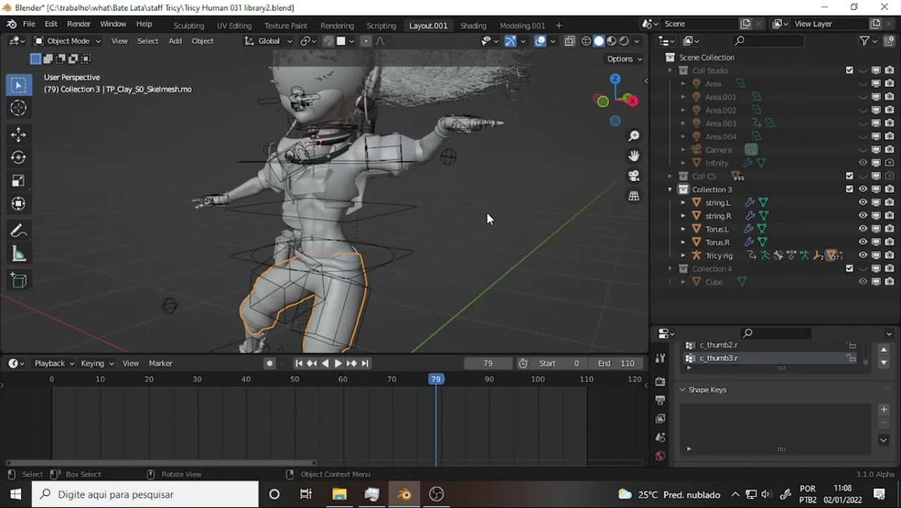